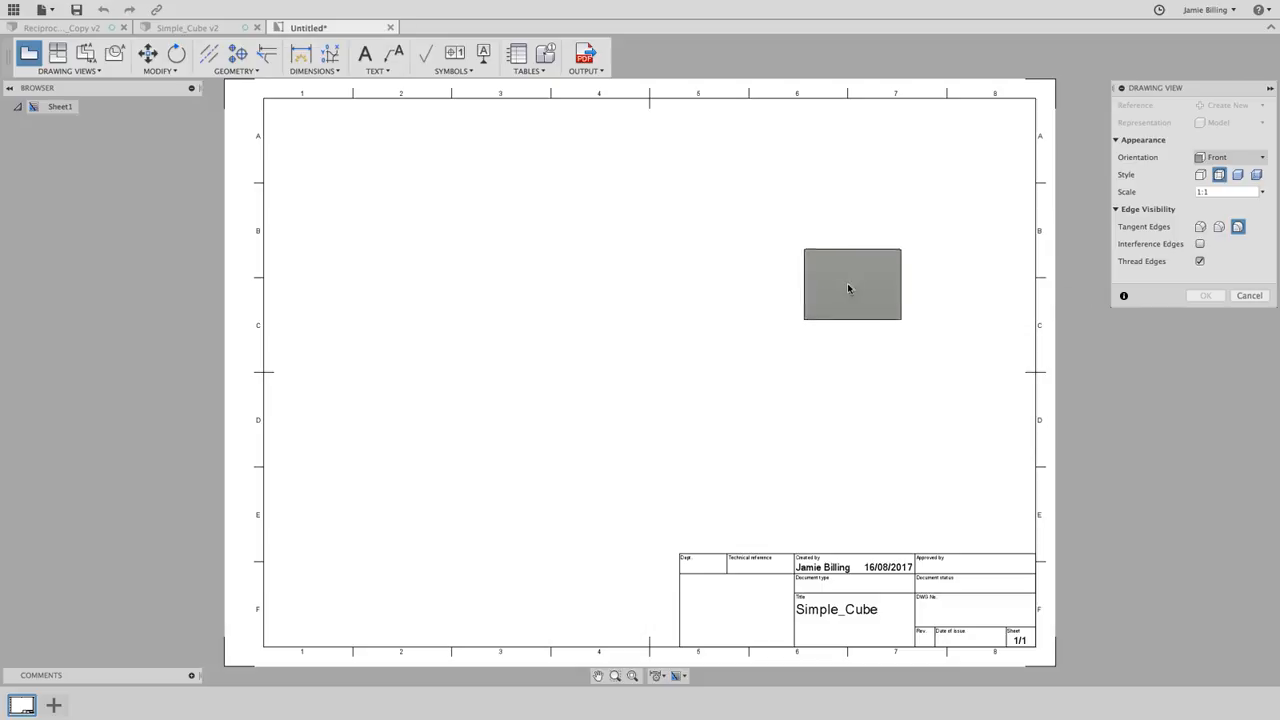
- Place the front base view at 2:1 scale, shaded with hidden edges, at the sheet's top-left
{"action": "left_click", "coordinate": [1208, 192]}
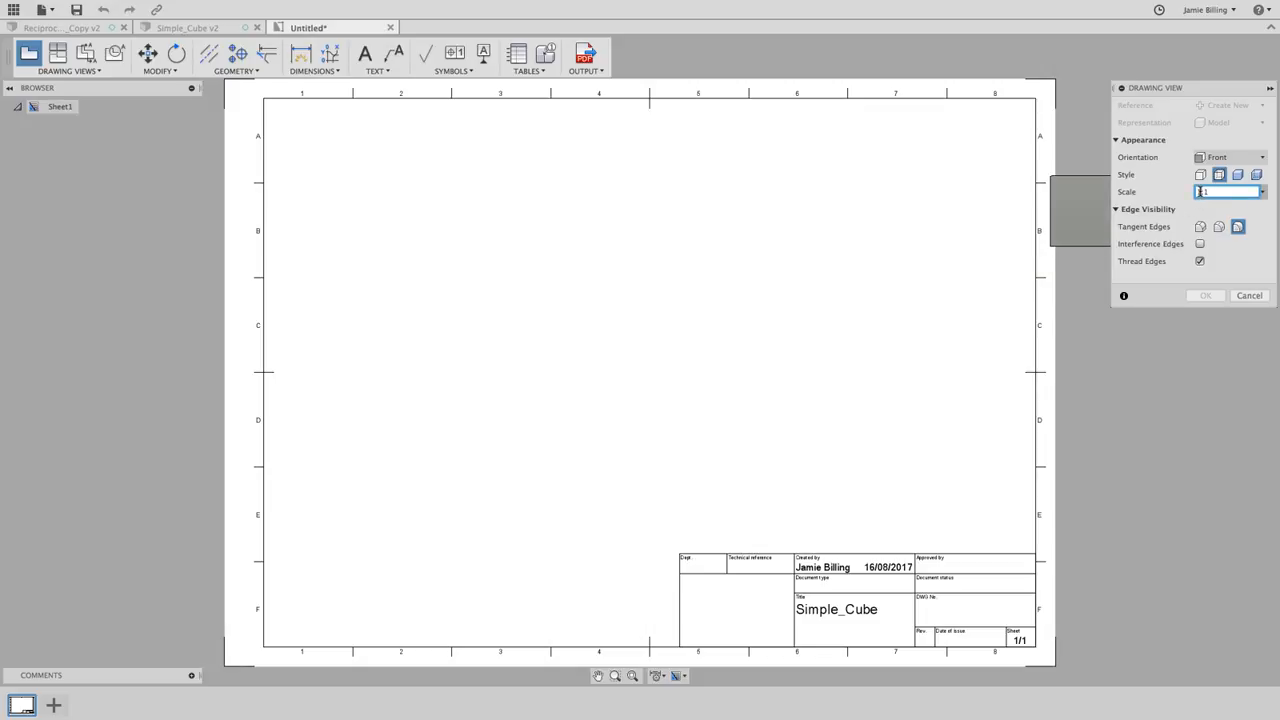
{"action": "type", "text": "2:1"}
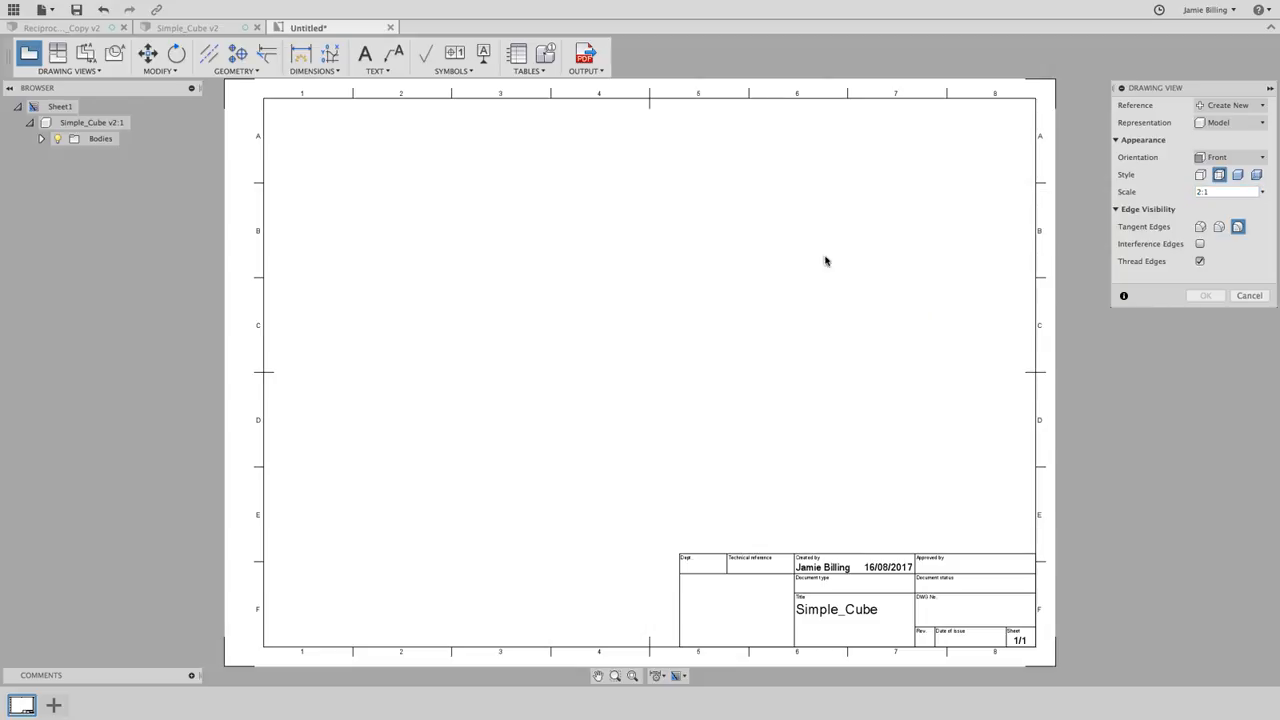
{"action": "left_click", "coordinate": [895, 252]}
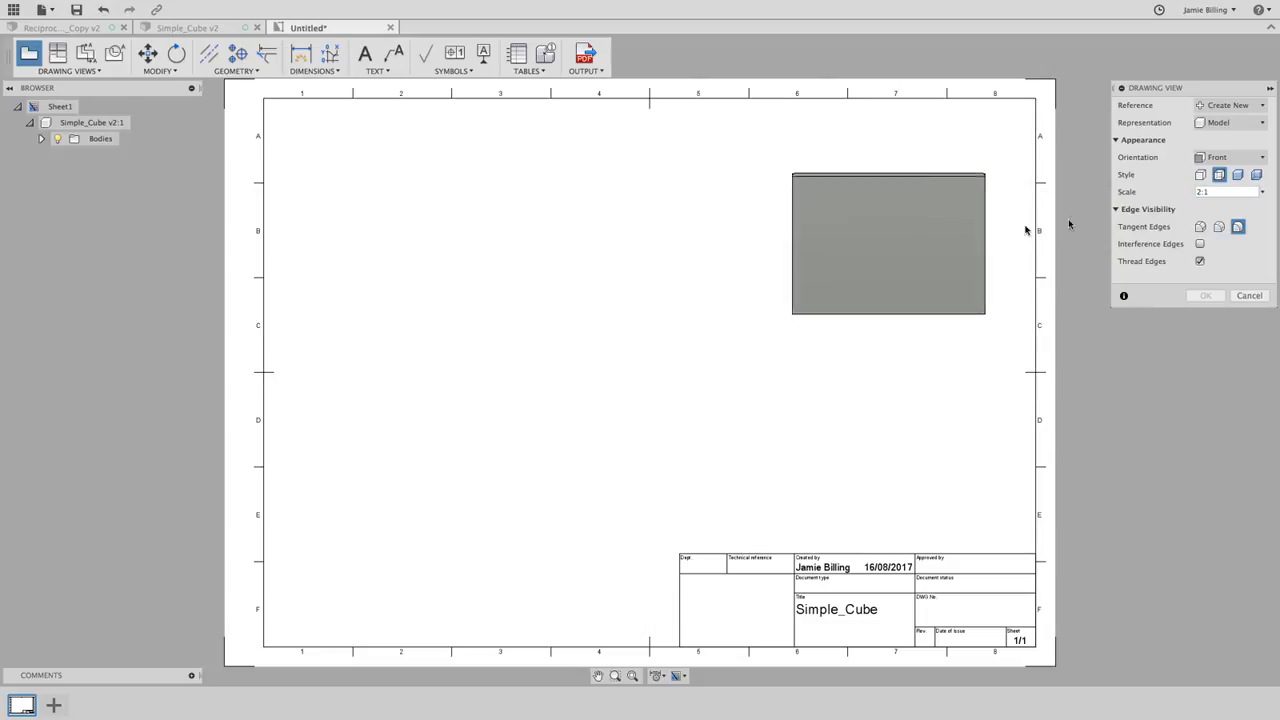
{"action": "left_click", "coordinate": [1257, 175]}
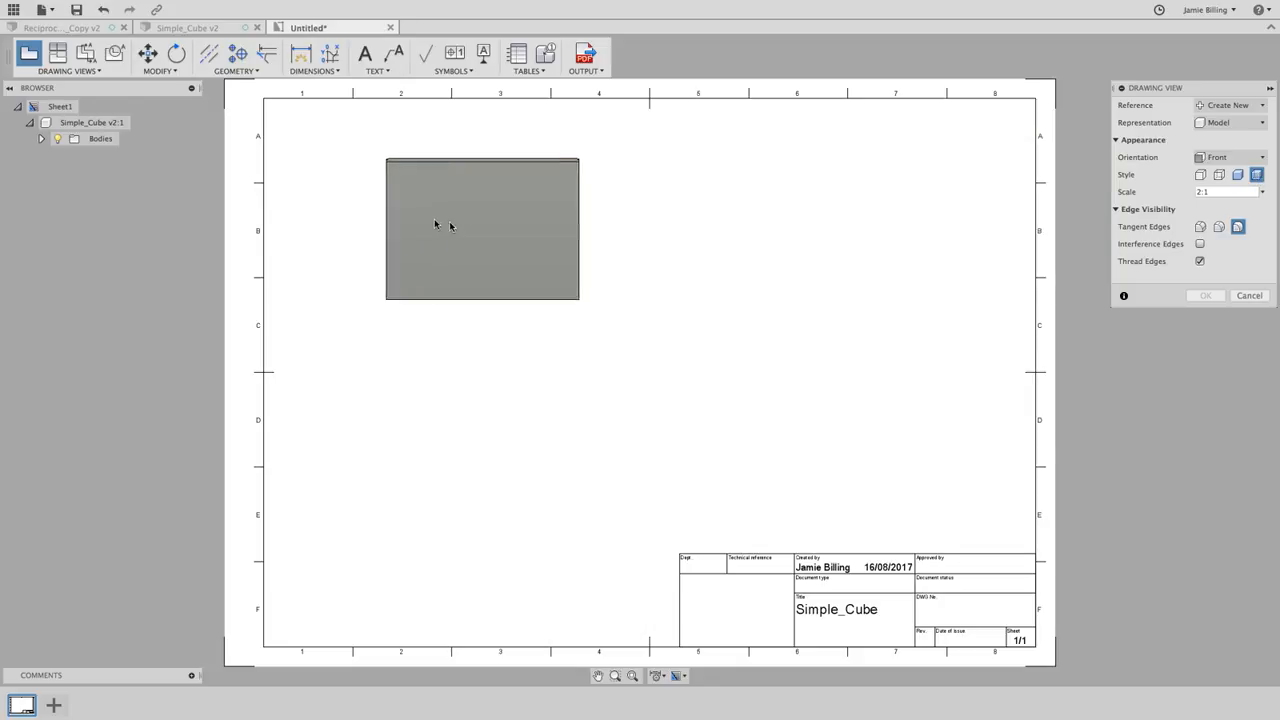
{"action": "left_click", "coordinate": [404, 215]}
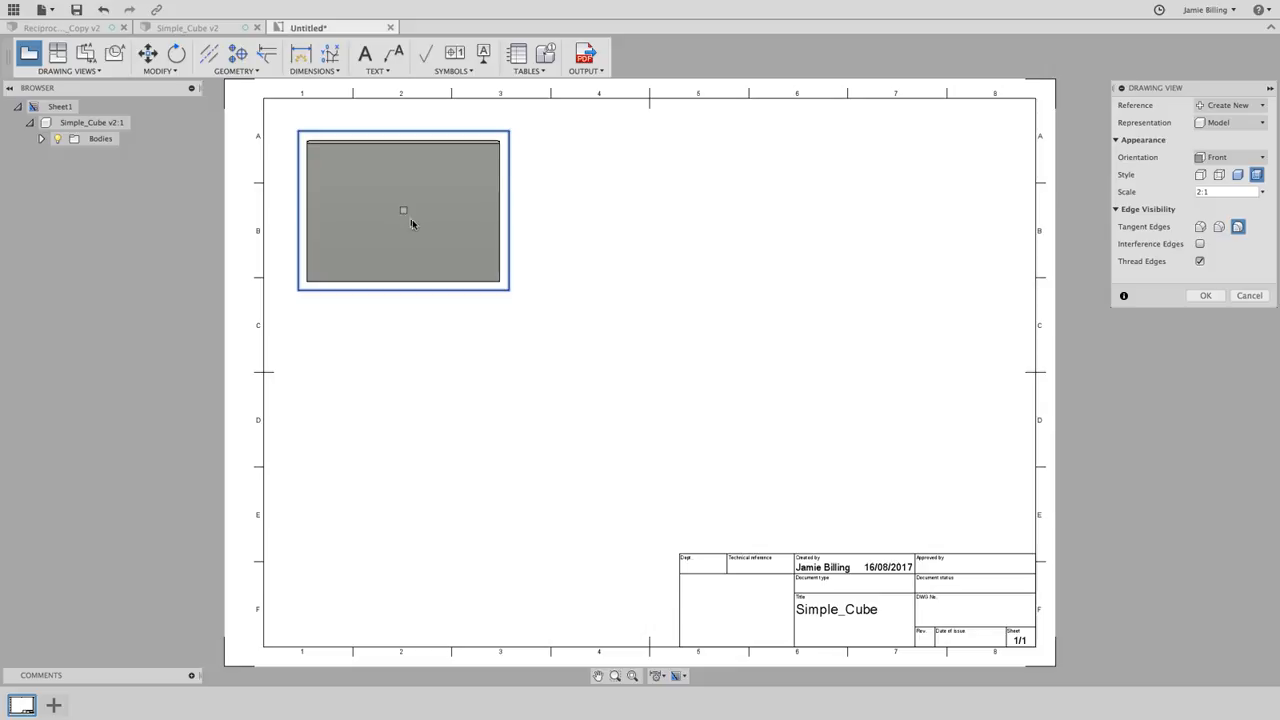
{"action": "left_click", "coordinate": [1202, 296]}
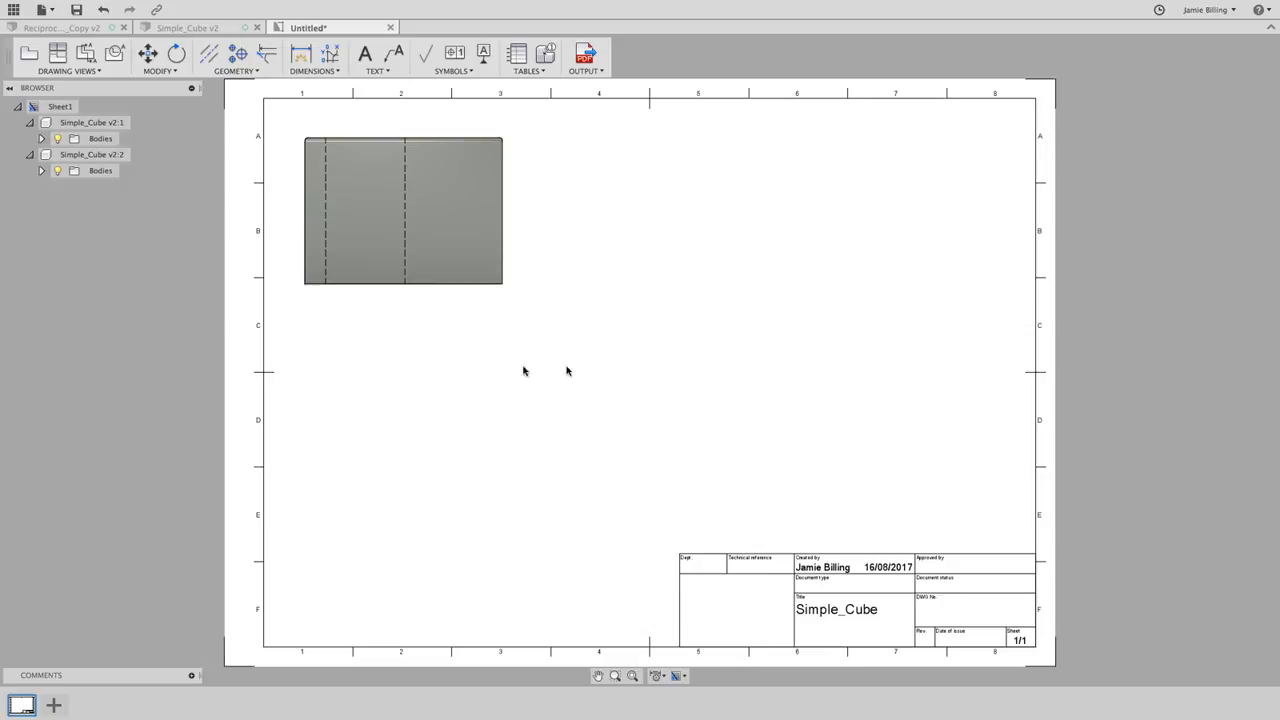
- Start a projected view using the front view as the parent
{"action": "left_click", "coordinate": [353, 210]}
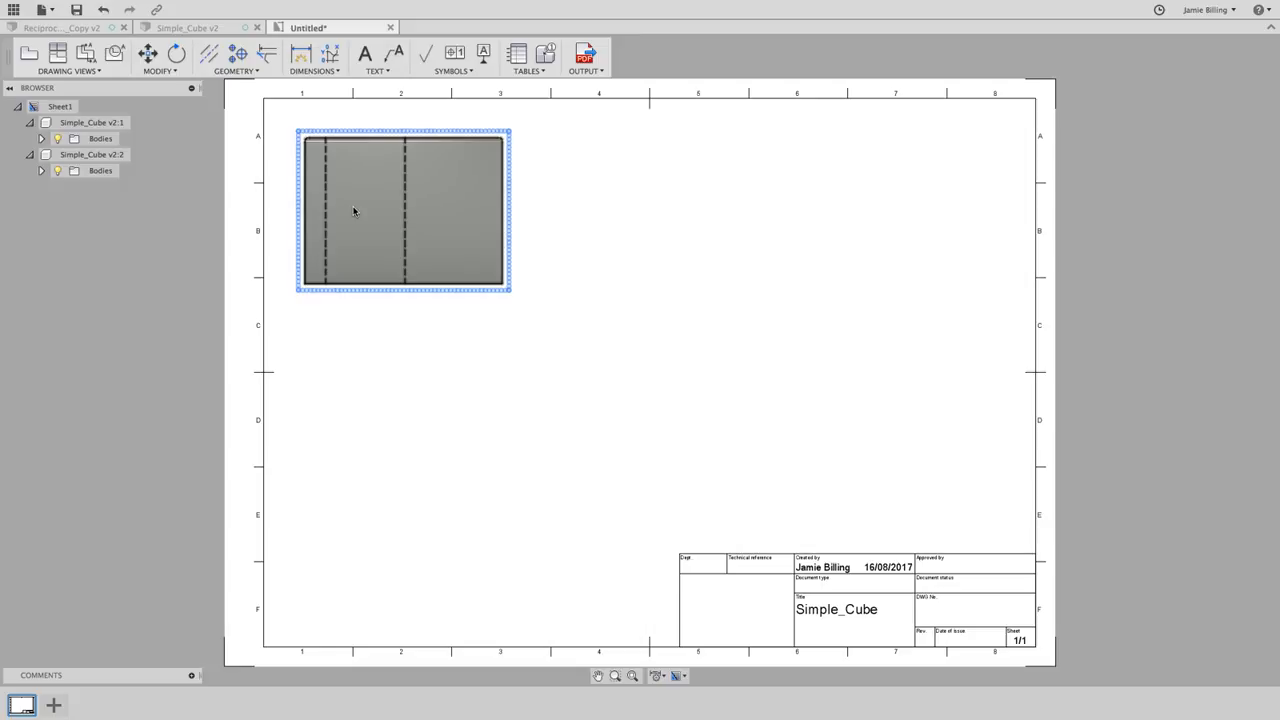
{"action": "left_click", "coordinate": [260, 182]}
{"action": "left_click", "coordinate": [73, 72]}
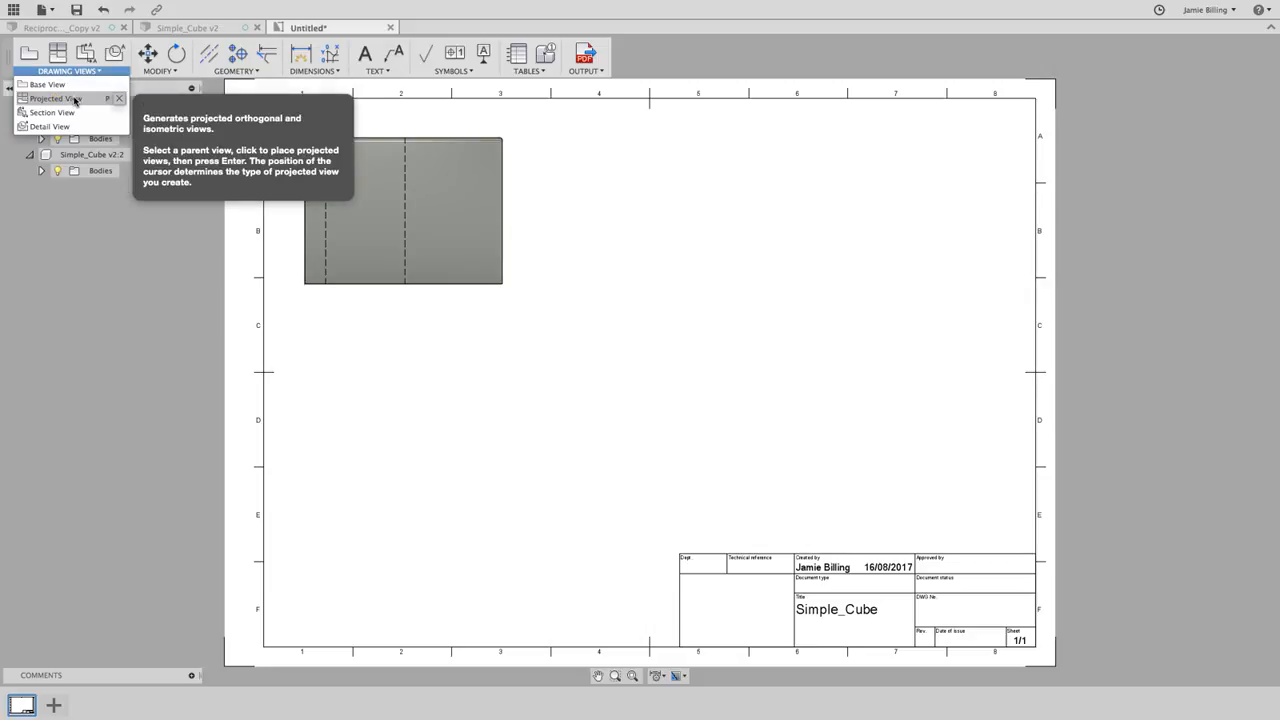
{"action": "left_click", "coordinate": [55, 98]}
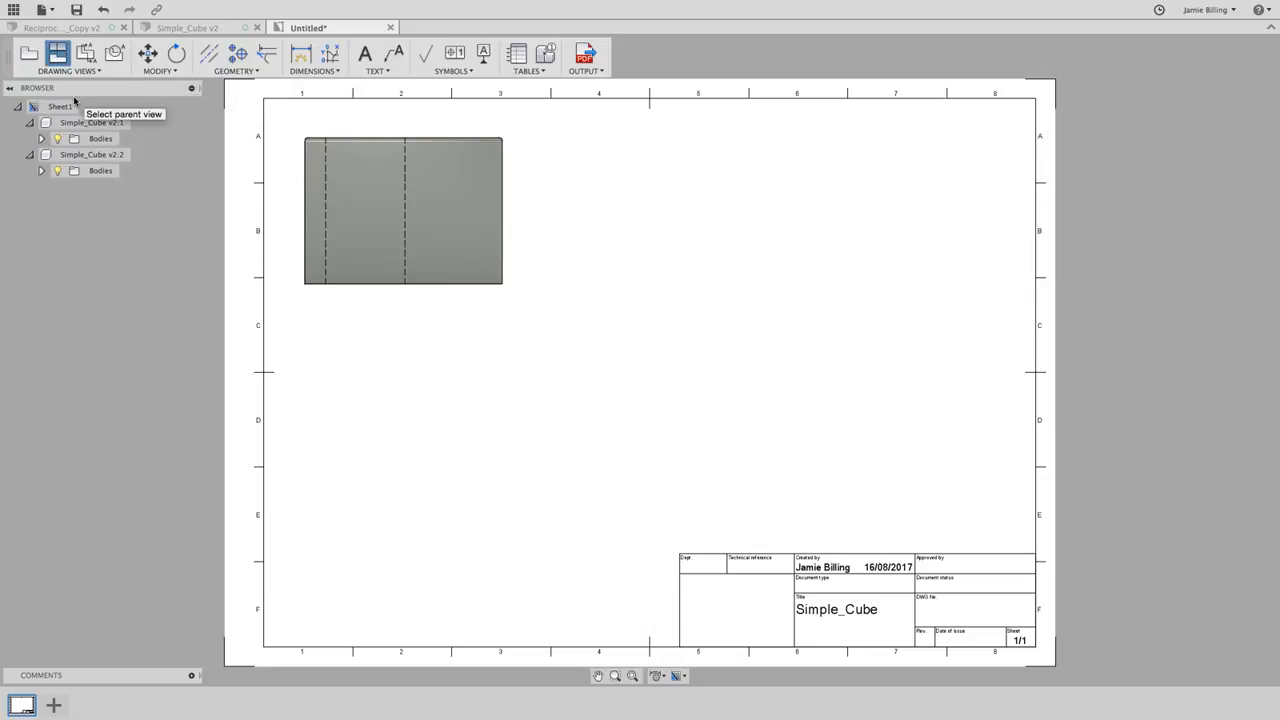
{"action": "left_click", "coordinate": [392, 203]}
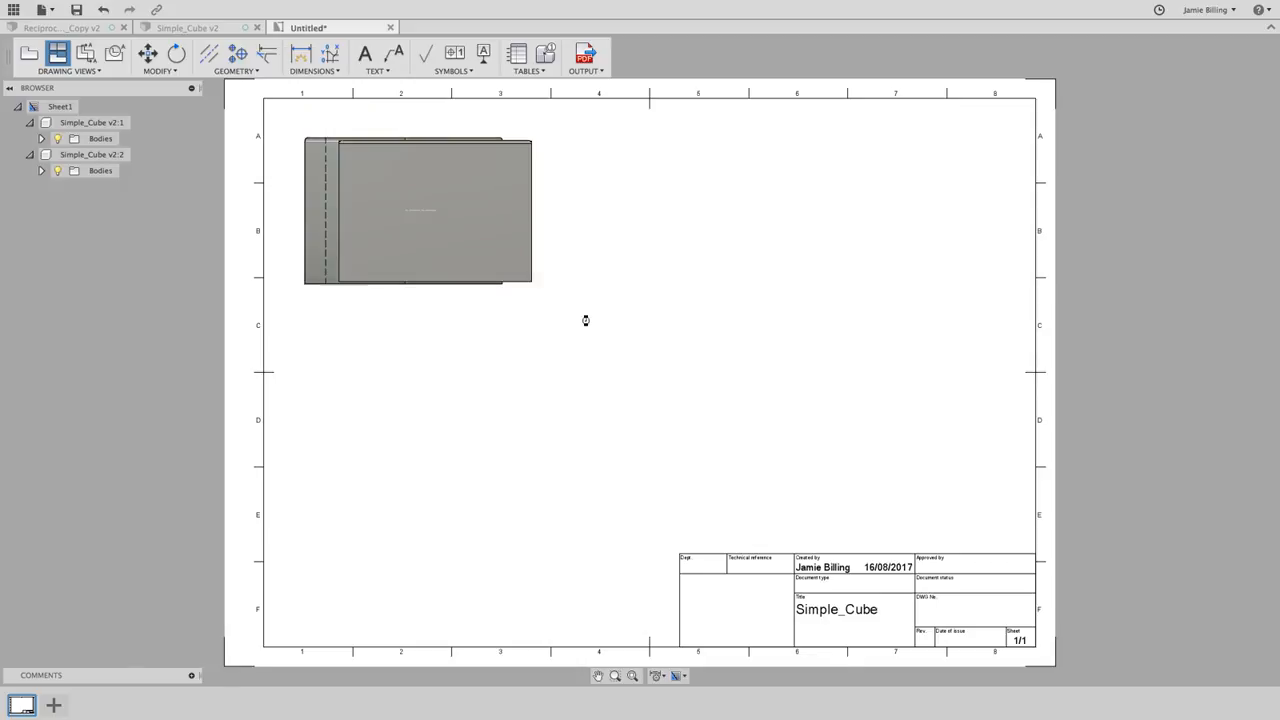
- Place an isometric view on the sheet's right and a top view below the front view
{"action": "left_click", "coordinate": [620, 388]}
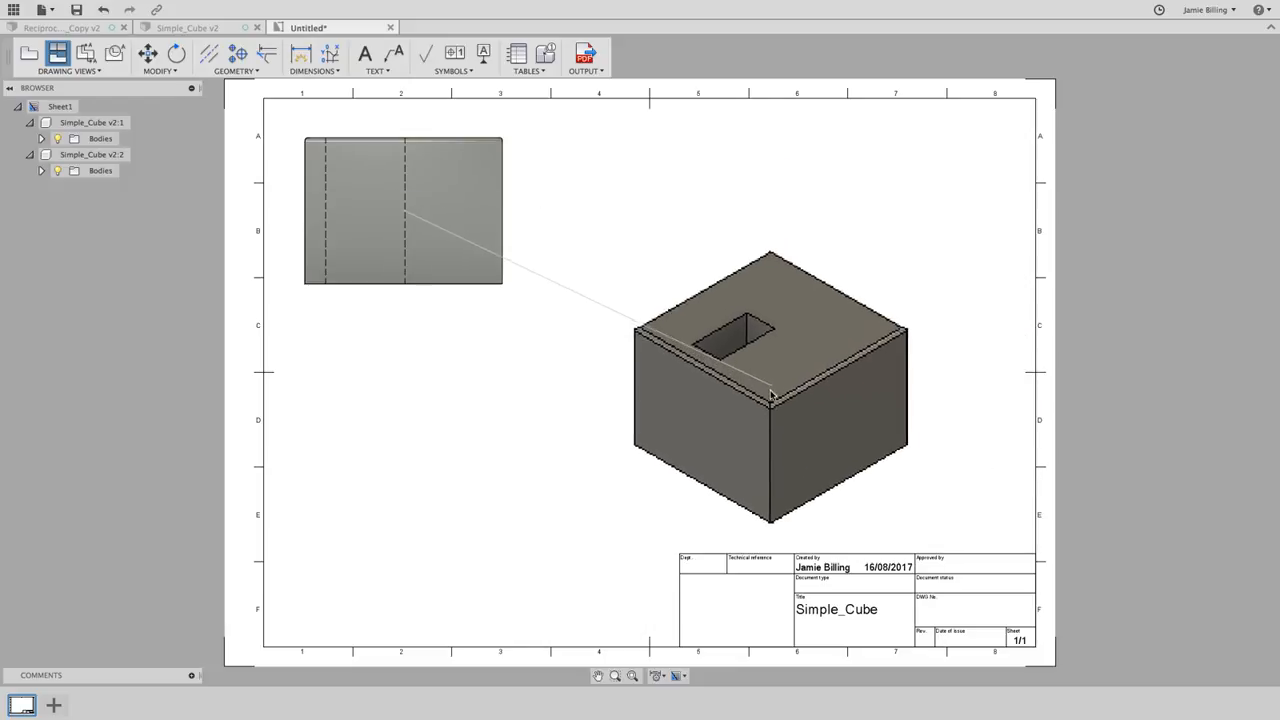
{"action": "left_click", "coordinate": [770, 395]}
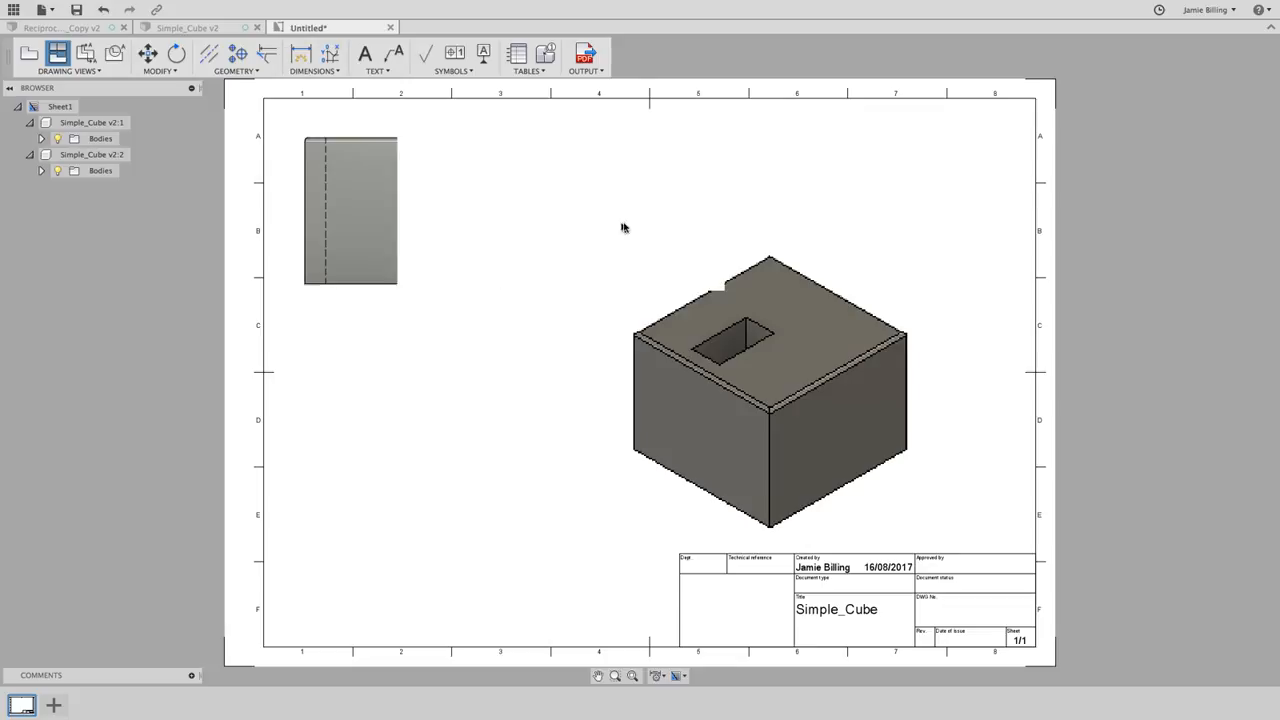
{"action": "left_click", "coordinate": [472, 495]}
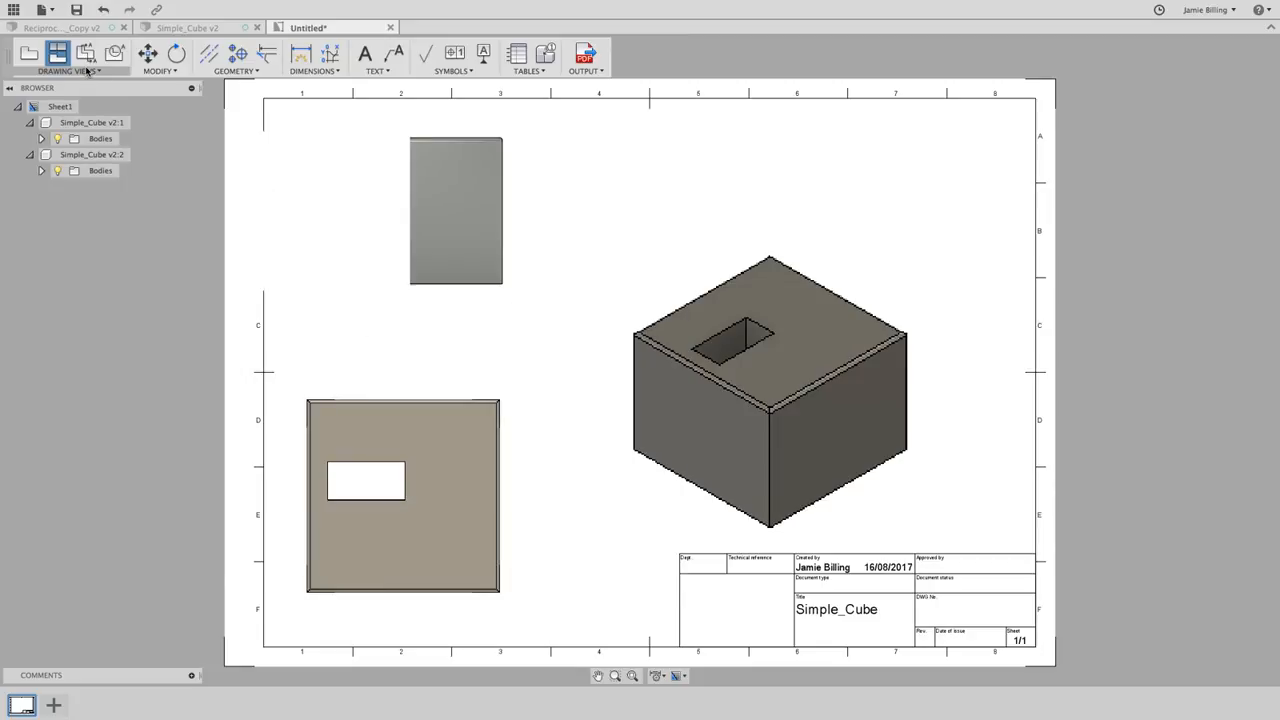
{"action": "left_click", "coordinate": [87, 71]}
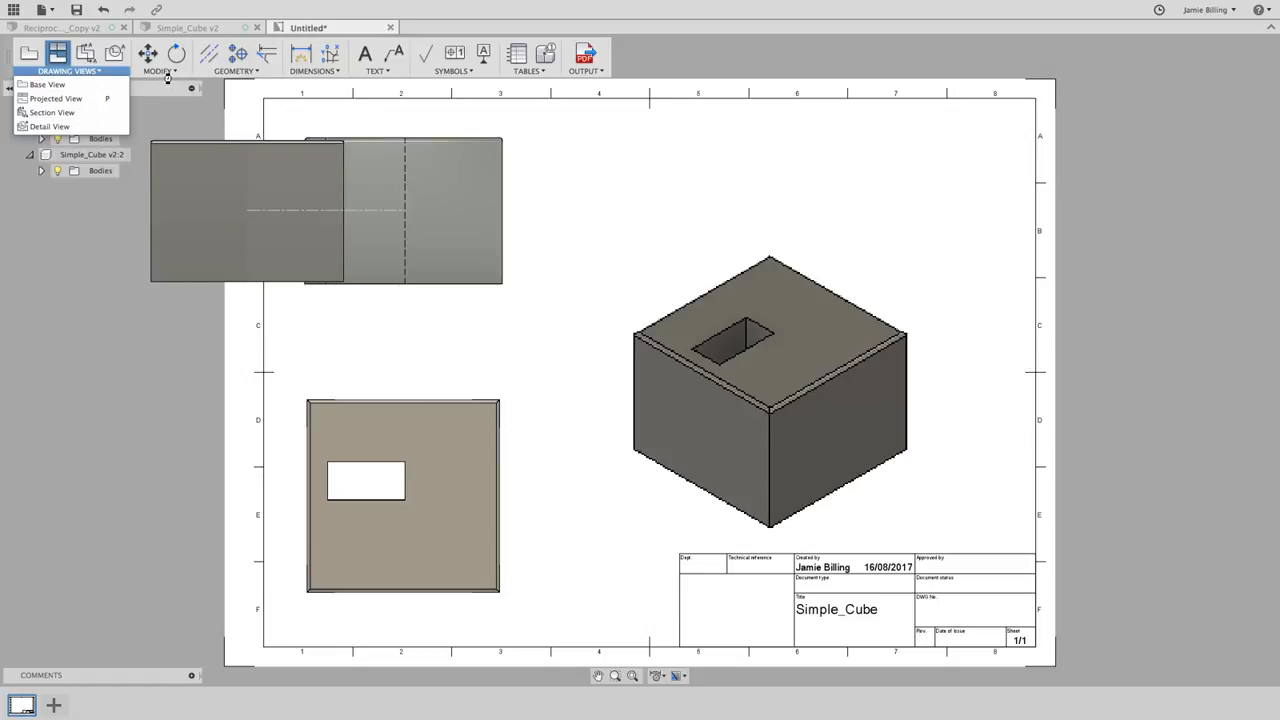
- Move the isometric view point-to-point from the cube's top corner up and to the right
{"action": "left_click", "coordinate": [158, 71]}
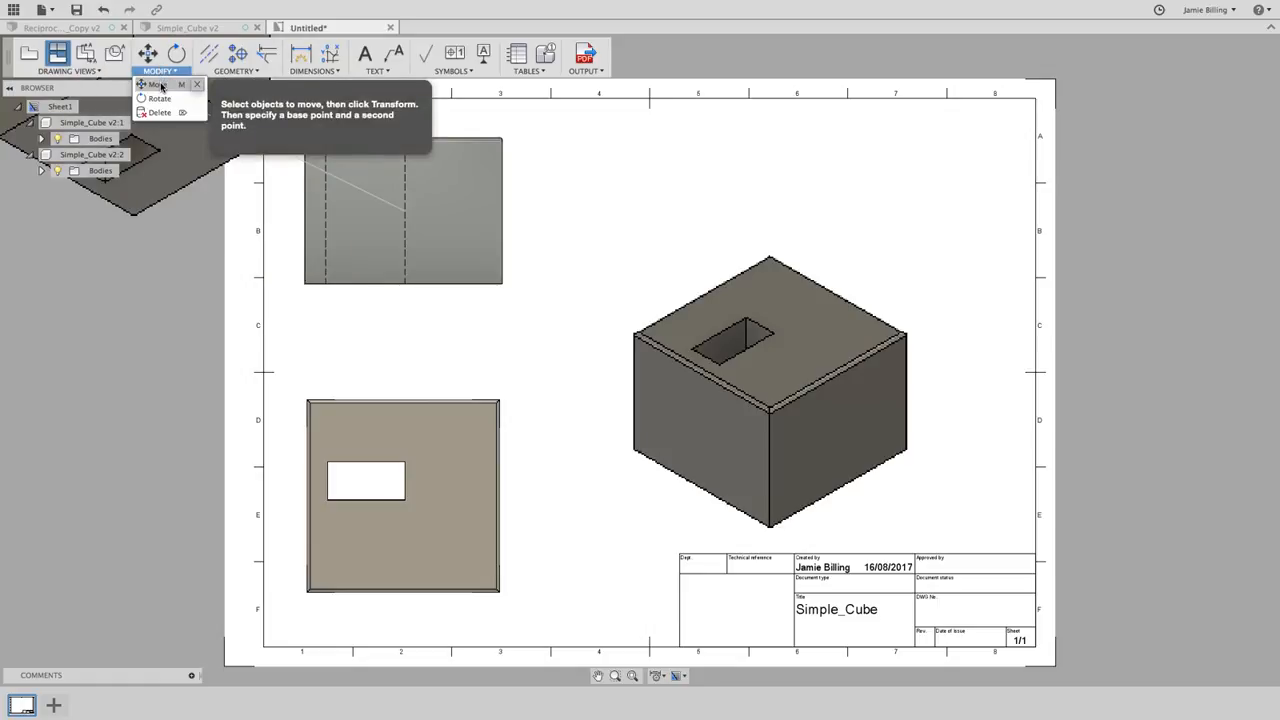
{"action": "left_click", "coordinate": [160, 85]}
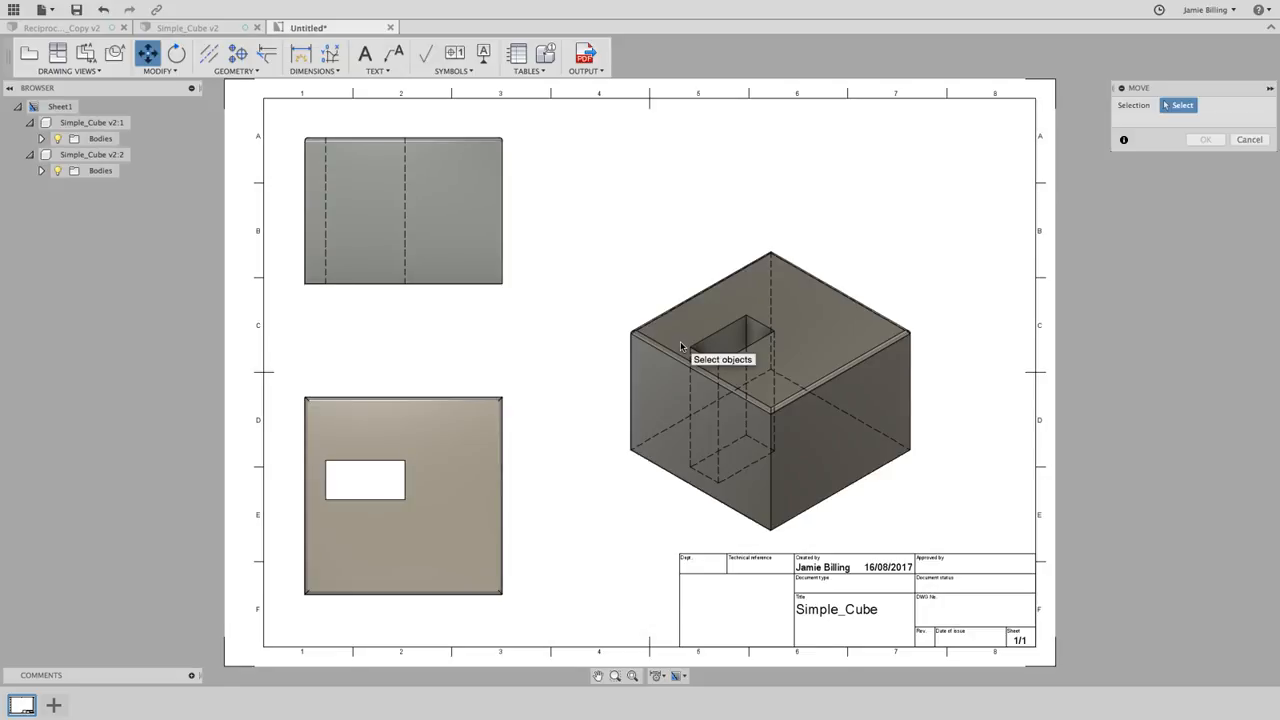
{"action": "left_click", "coordinate": [681, 346]}
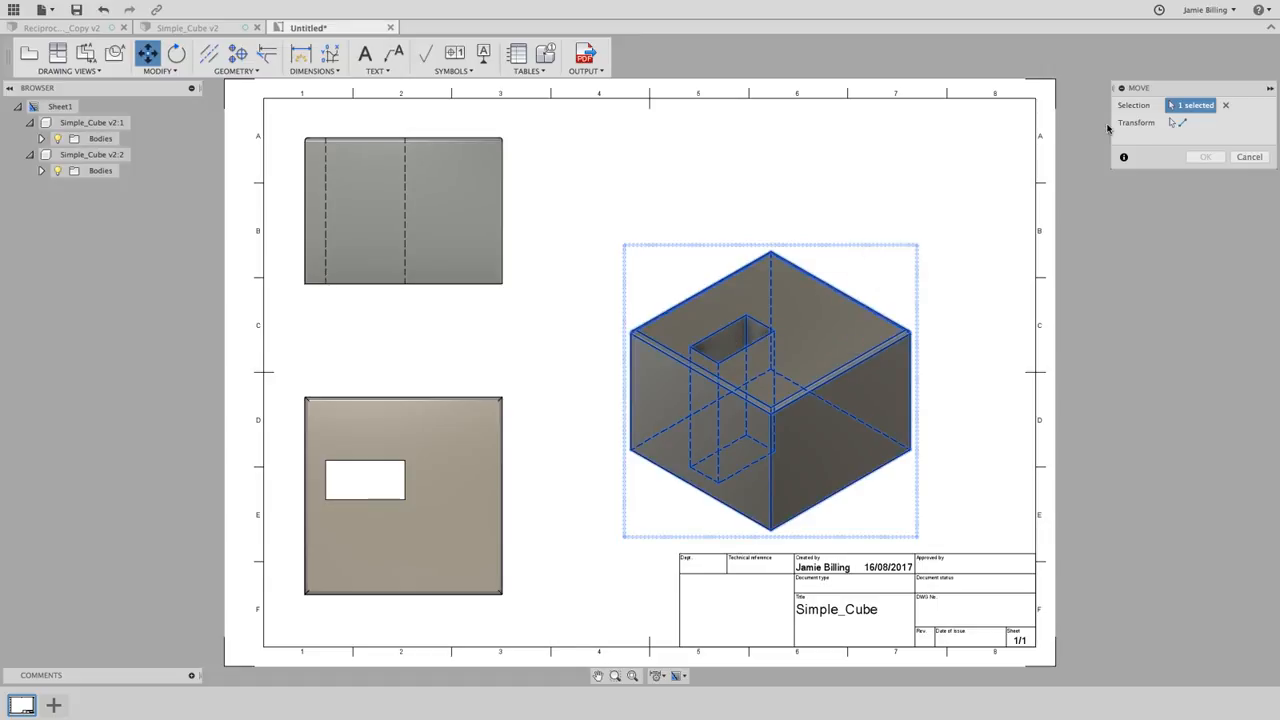
{"action": "left_click", "coordinate": [1172, 124]}
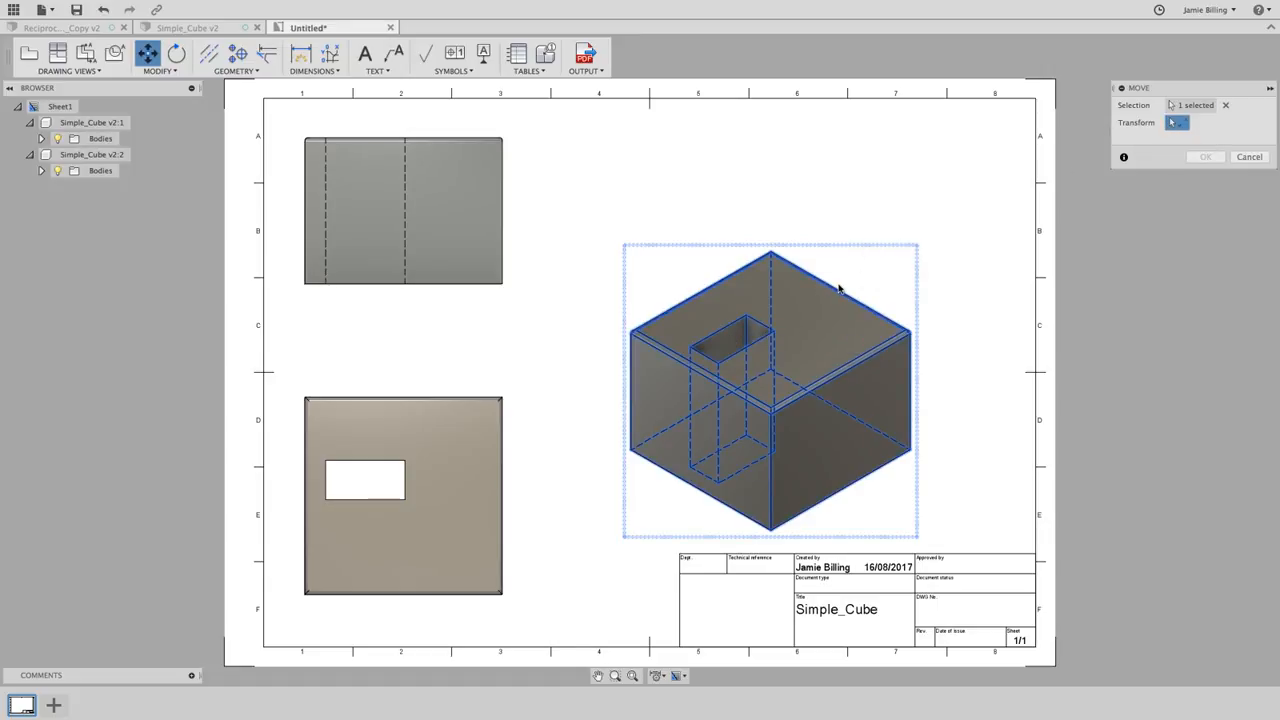
{"action": "left_click", "coordinate": [771, 251]}
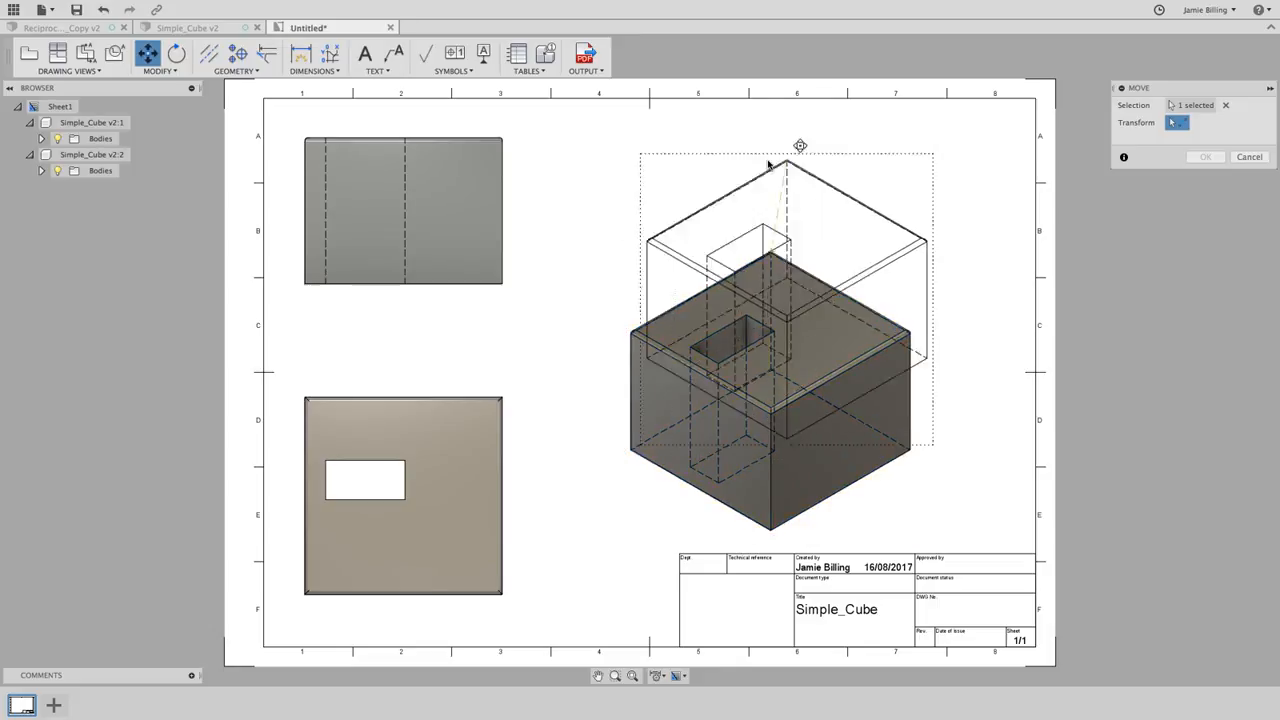
{"action": "left_click", "coordinate": [852, 147]}
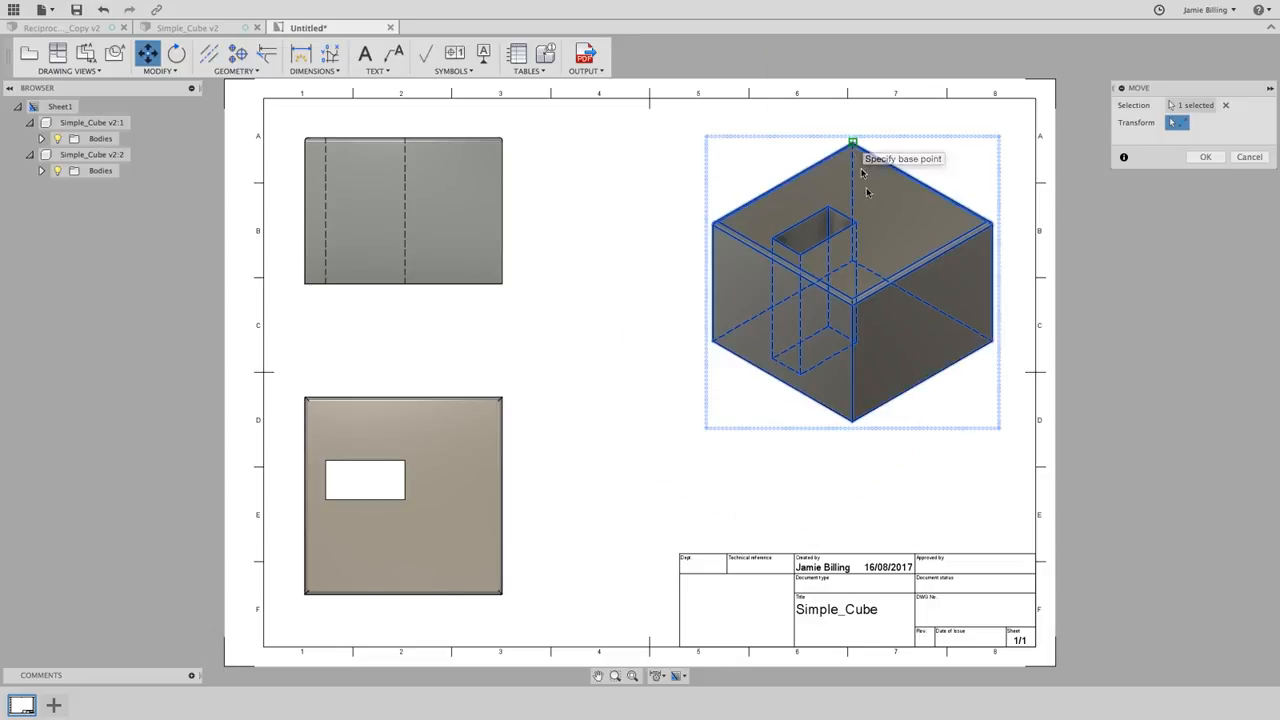
{"action": "left_click", "coordinate": [1204, 157]}
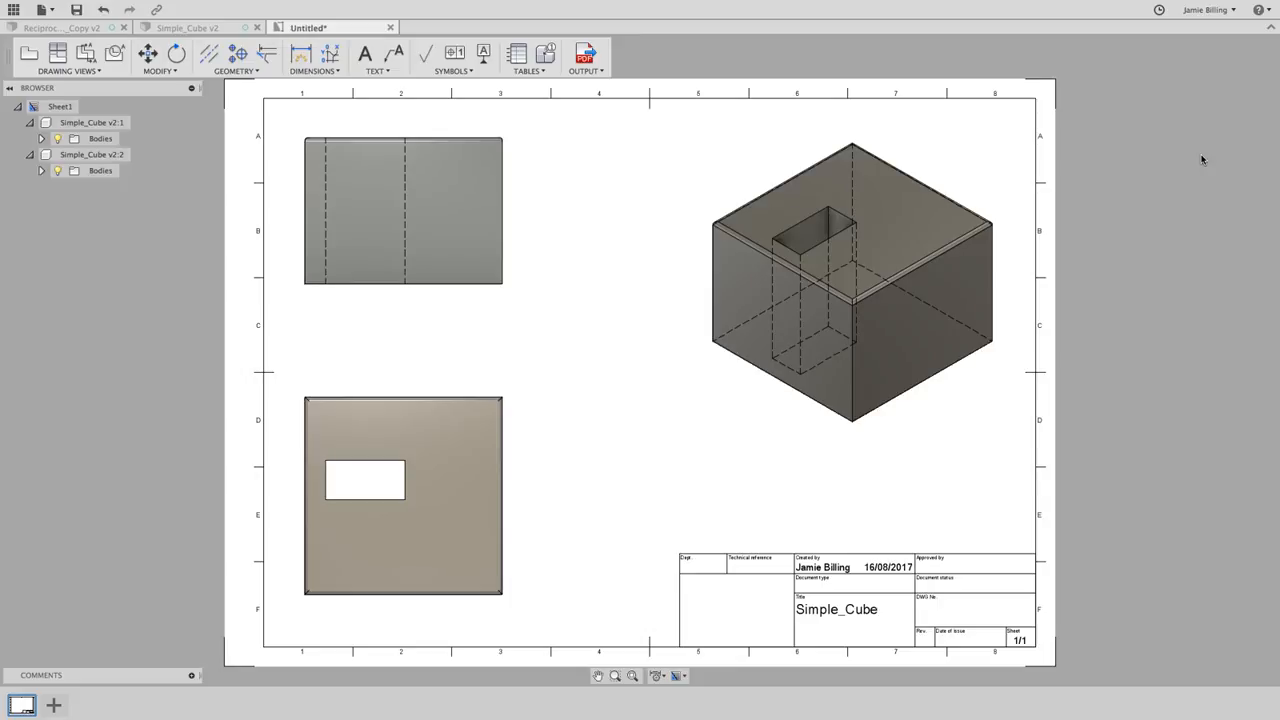
- Dimension the front view: 37 height on its right and 50 width below it
{"action": "left_click", "coordinate": [311, 72]}
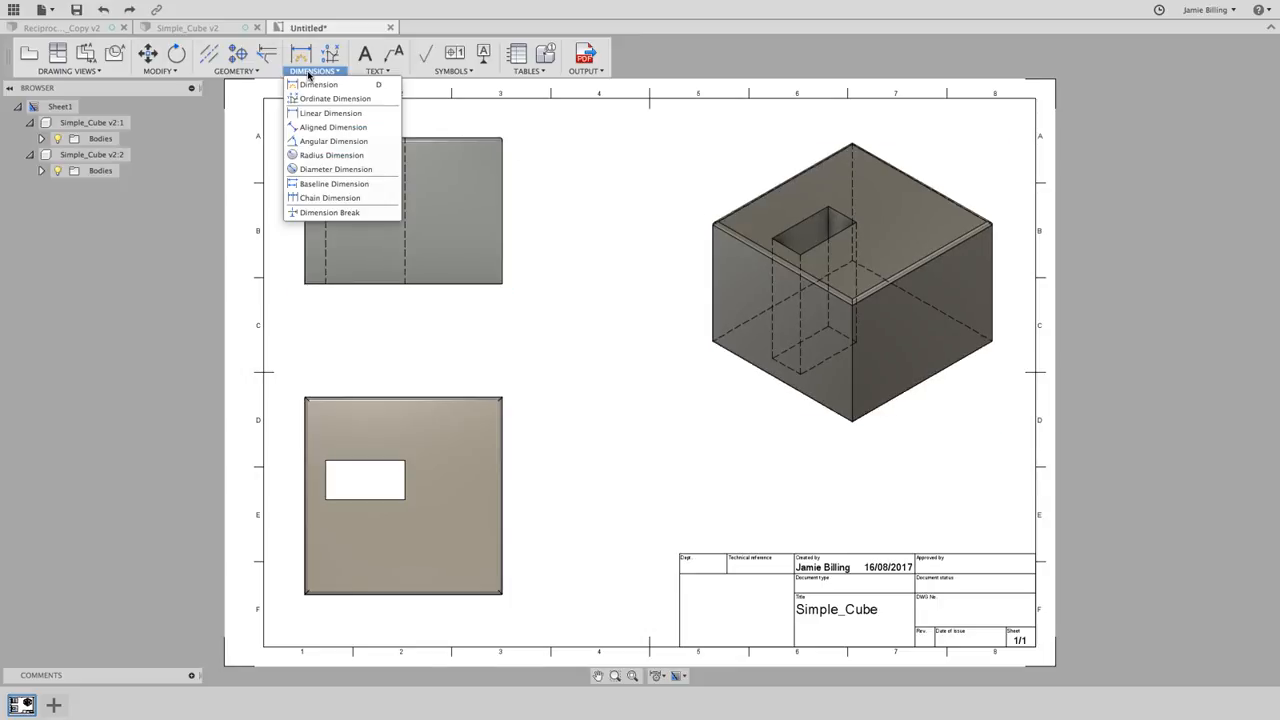
{"action": "left_click", "coordinate": [312, 84]}
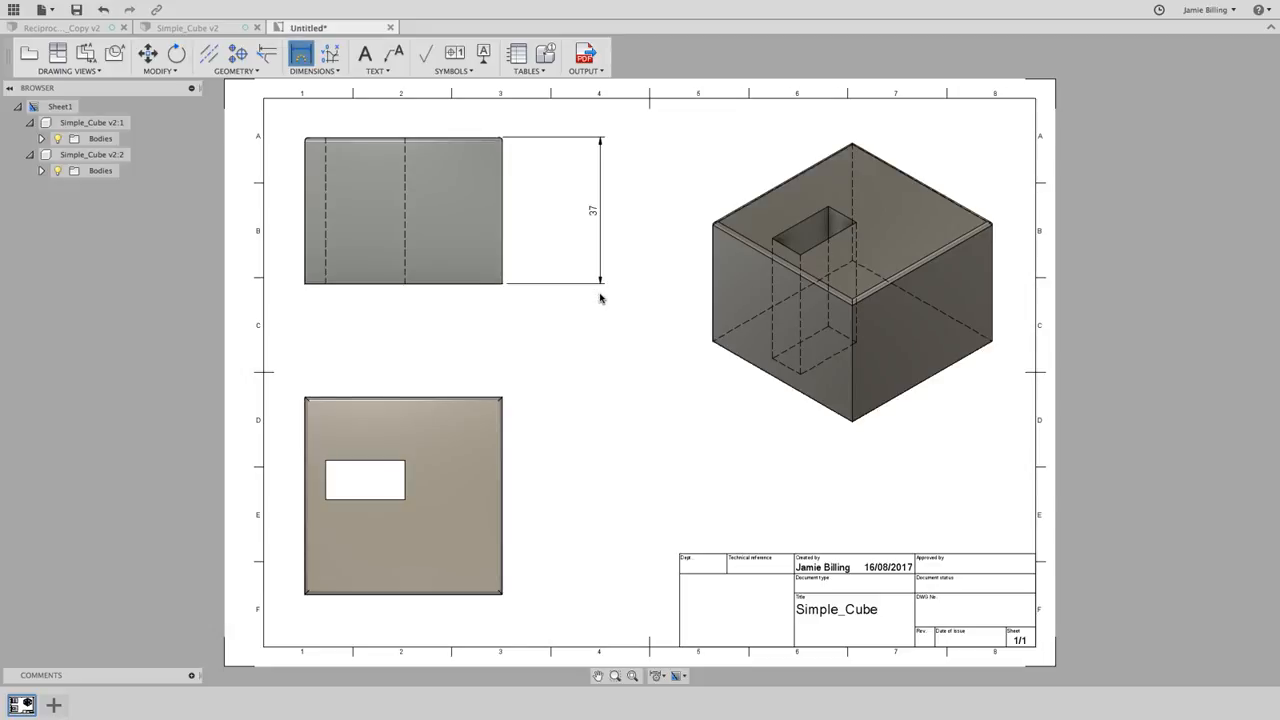
{"action": "left_click", "coordinate": [600, 297]}
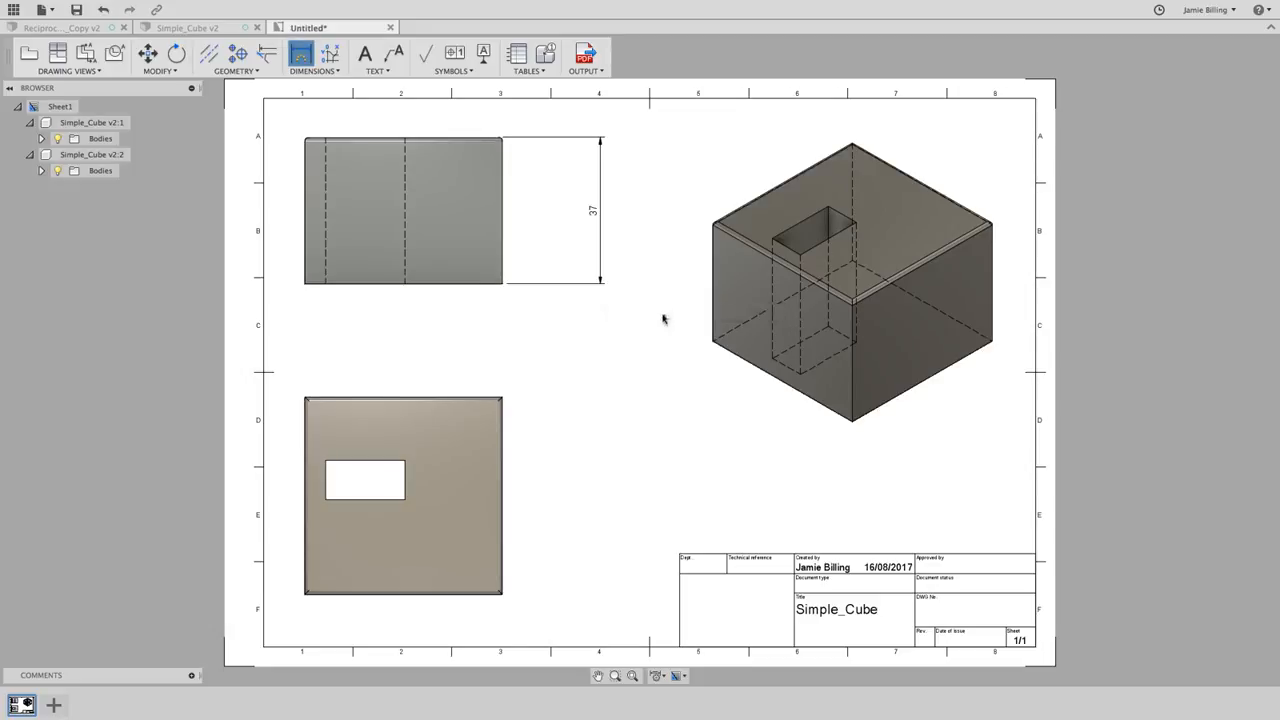
{"action": "left_click", "coordinate": [501, 284]}
{"action": "left_click", "coordinate": [305, 284]}
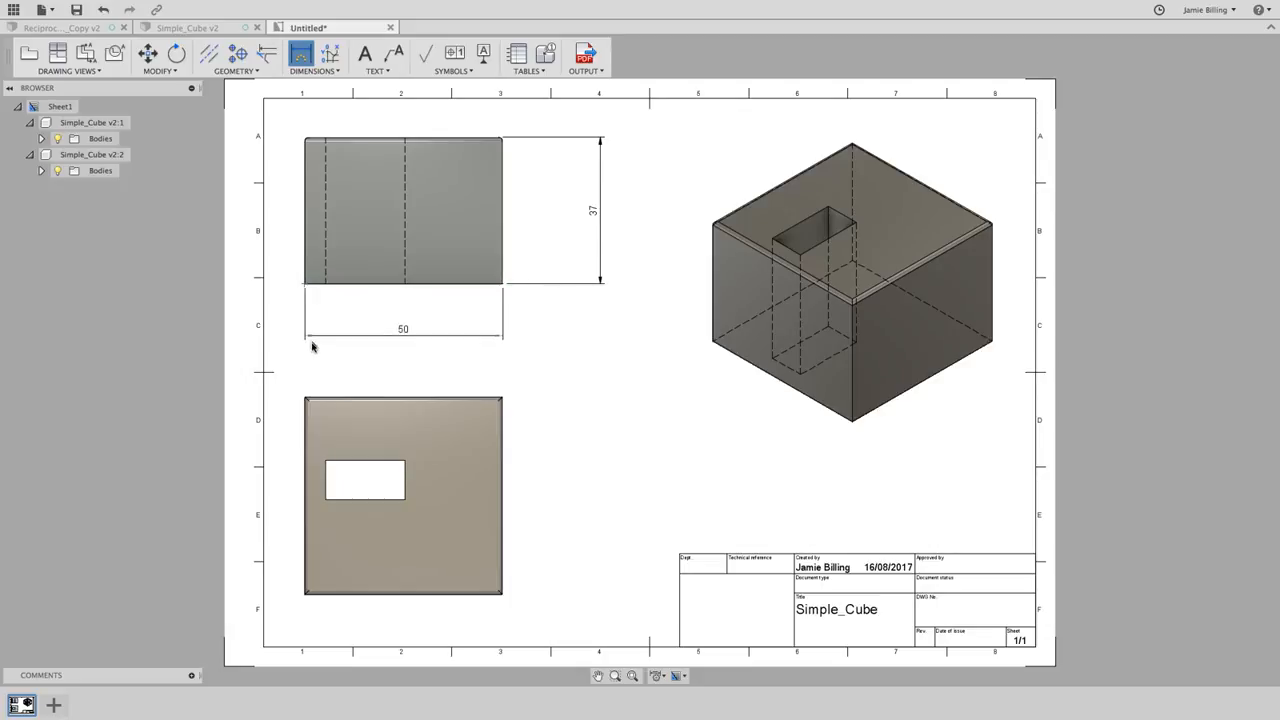
{"action": "left_click", "coordinate": [311, 346]}
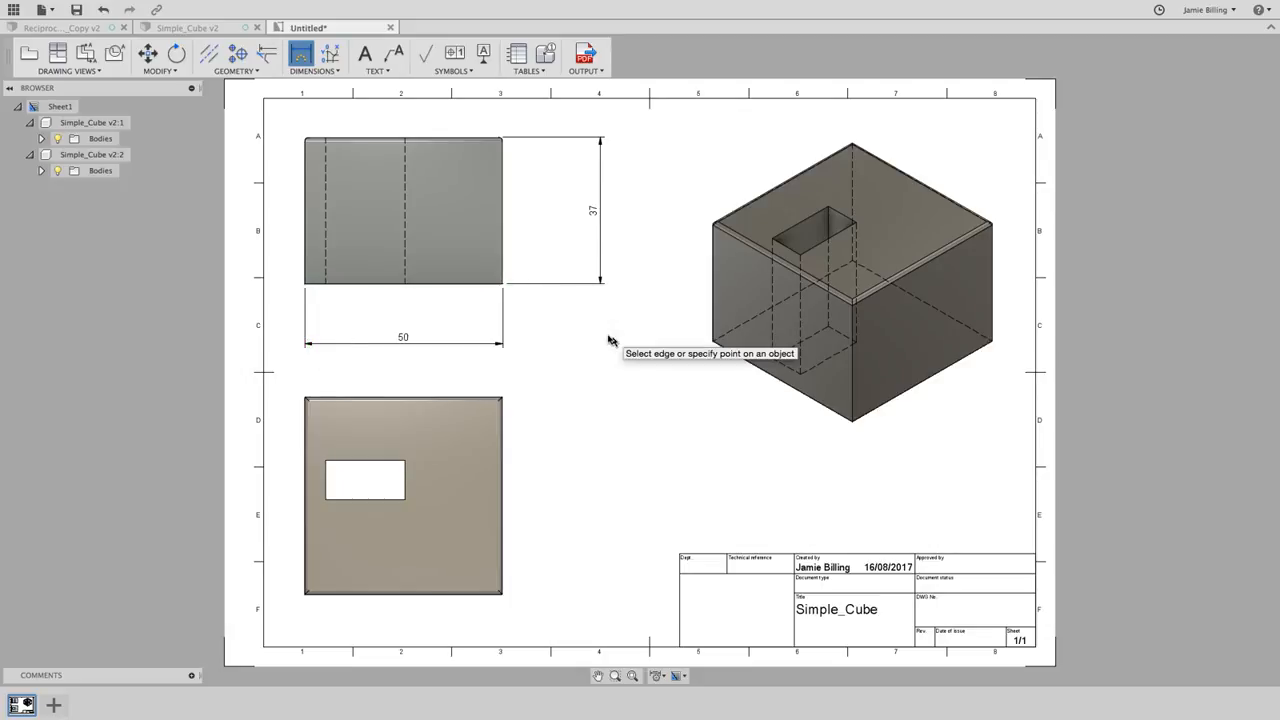
- Attach a leader note 'Corner rounded (5mm)' to the lower view's top-right corner
{"action": "left_click", "coordinate": [372, 72]}
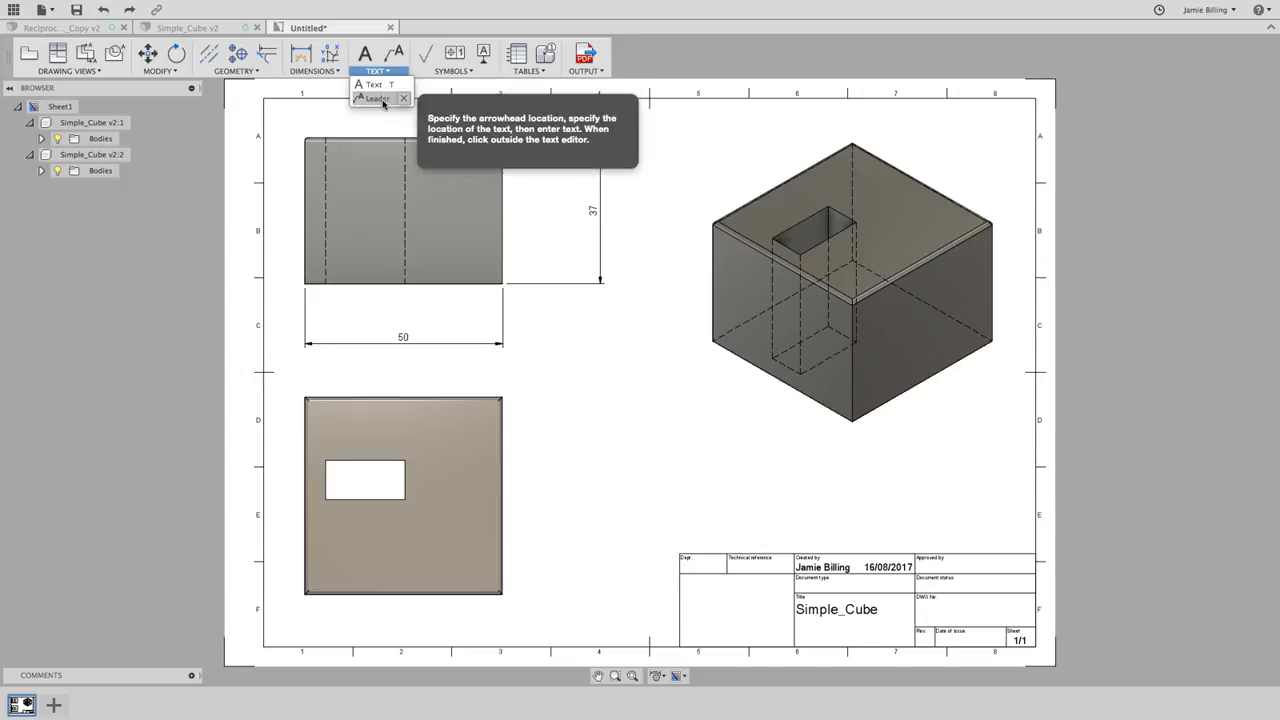
{"action": "left_click", "coordinate": [378, 100]}
{"action": "left_click", "coordinate": [502, 398]}
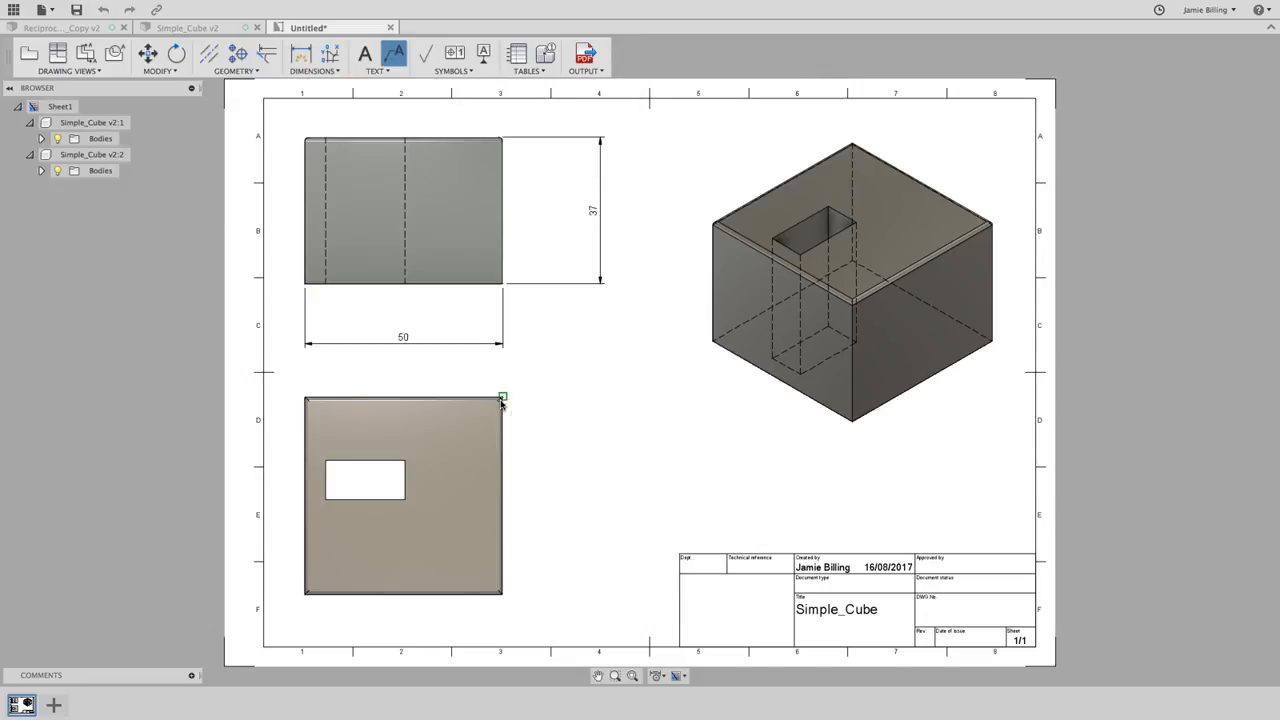
{"action": "left_click", "coordinate": [587, 484]}
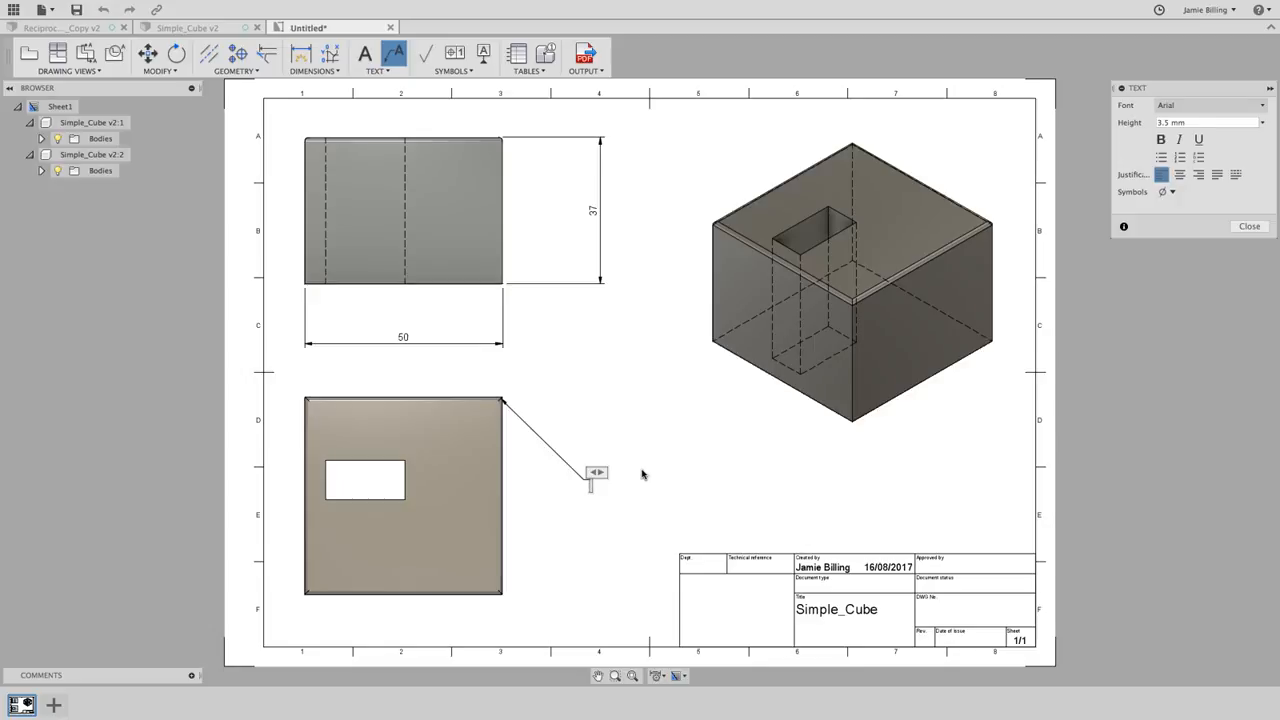
{"action": "type", "text": "Corner rounded (5mm)"}
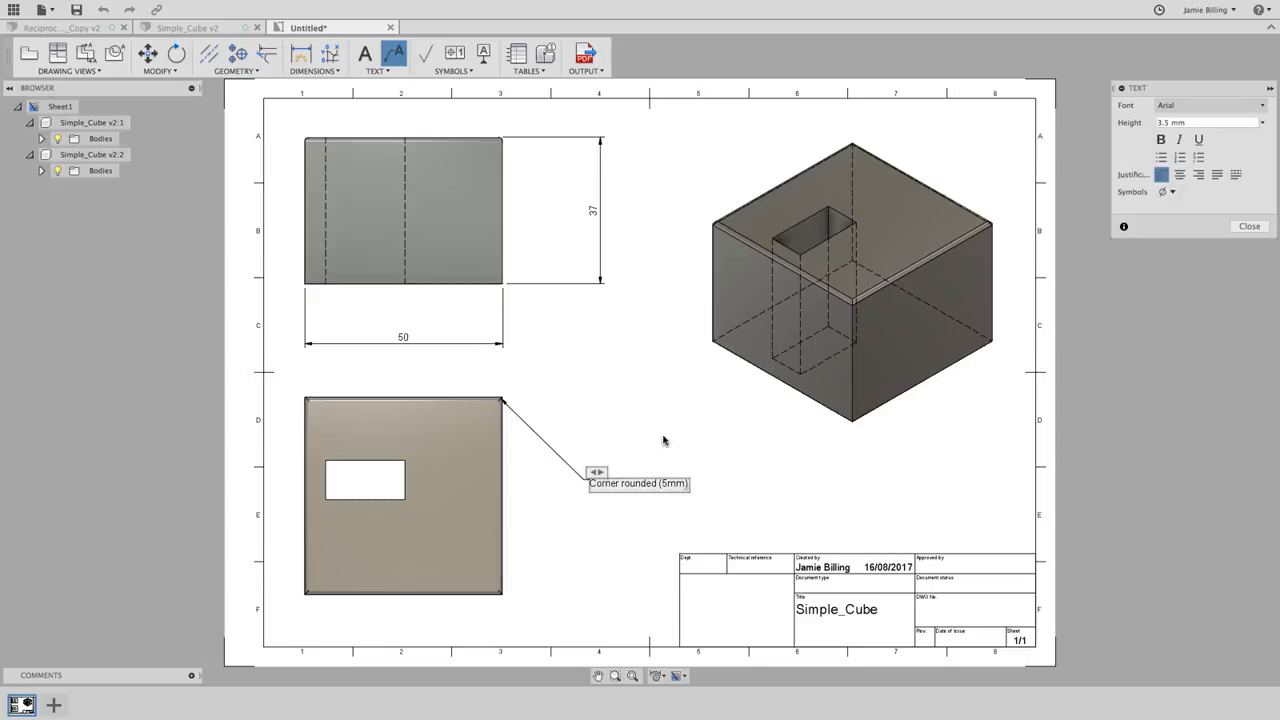
{"action": "left_click", "coordinate": [1250, 227]}
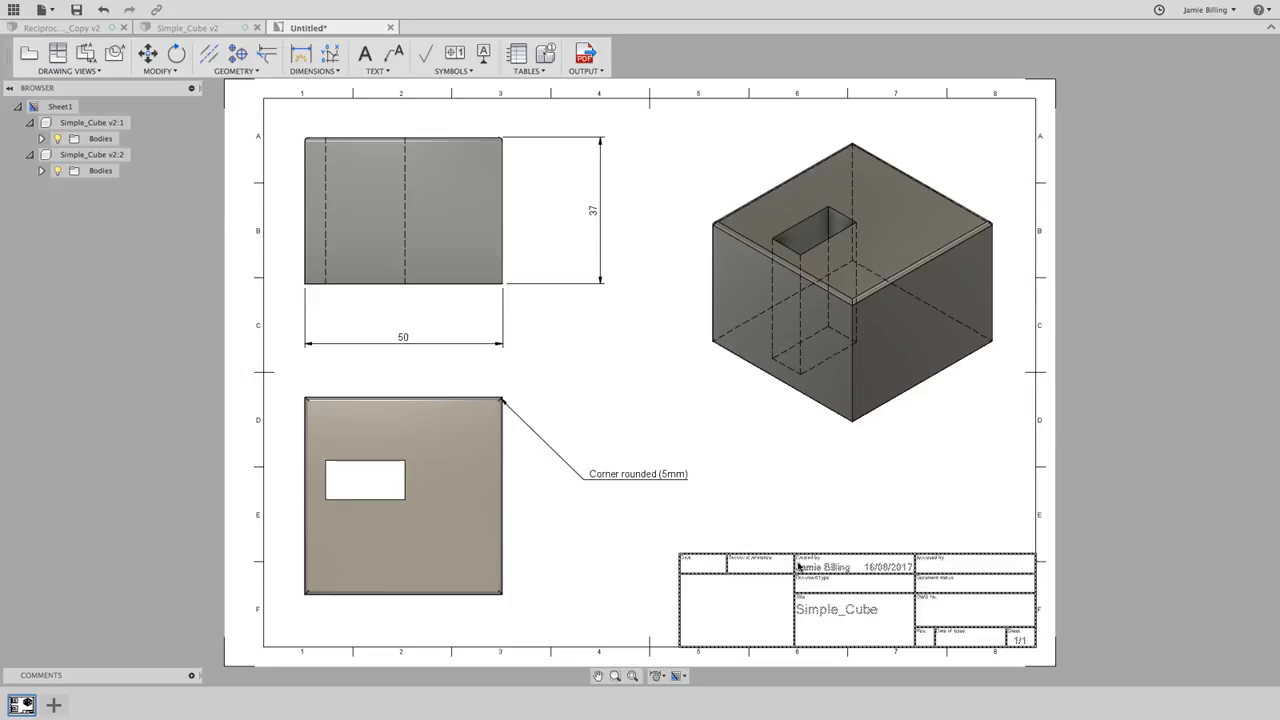
- Fill the title block with Dept. Design, the approver's name, status Complete and DWG No. 001
{"action": "double_click", "coordinate": [798, 566]}
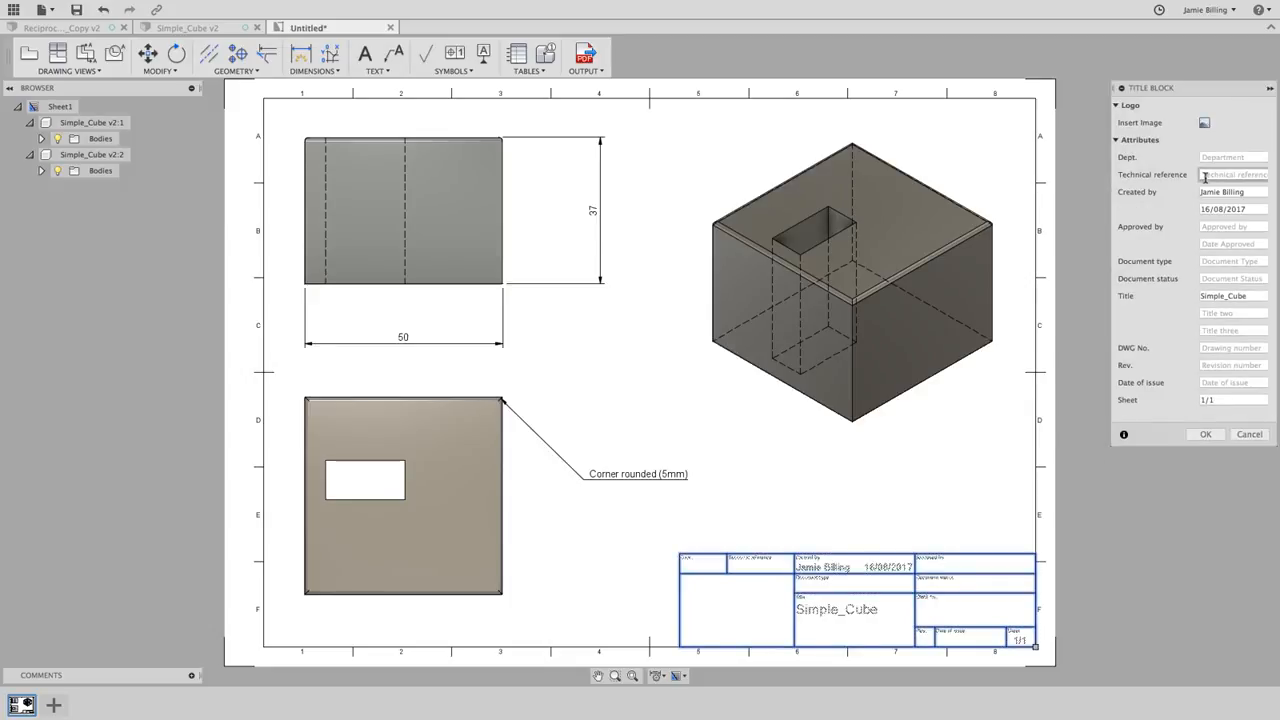
{"action": "left_click", "coordinate": [1231, 157]}
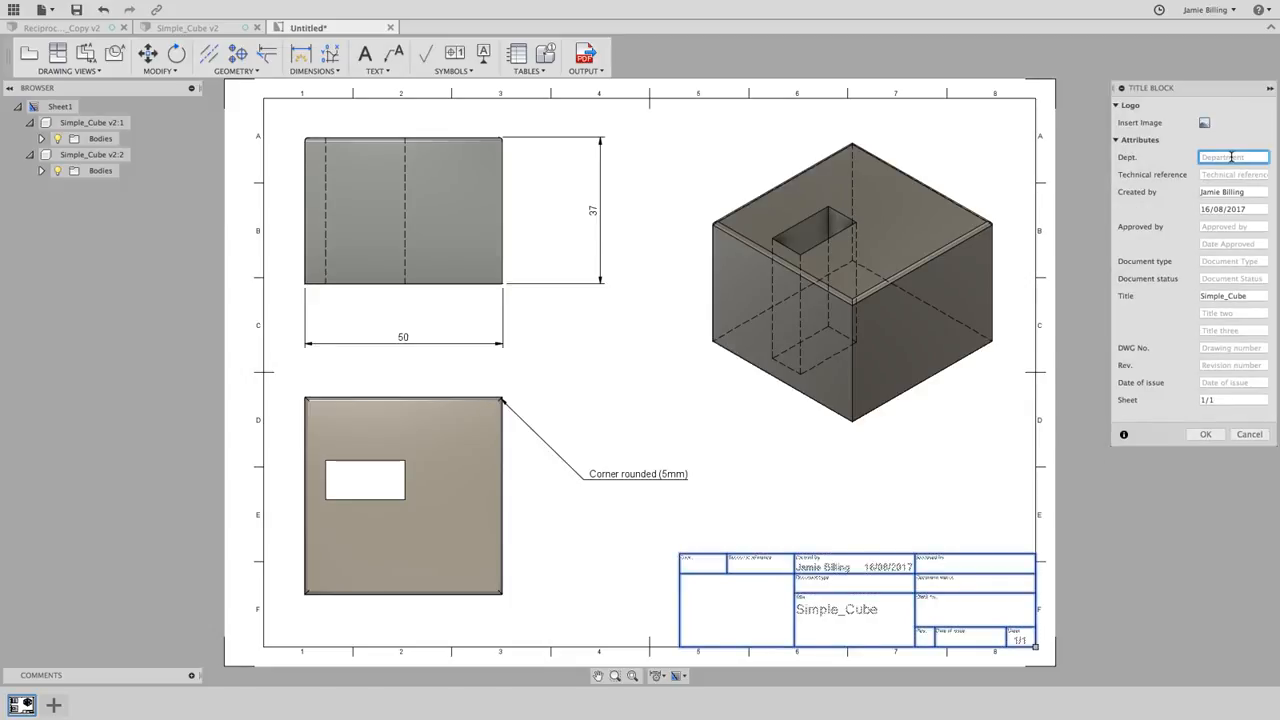
{"action": "type", "text": "Design"}
{"action": "key", "text": "Tab"}
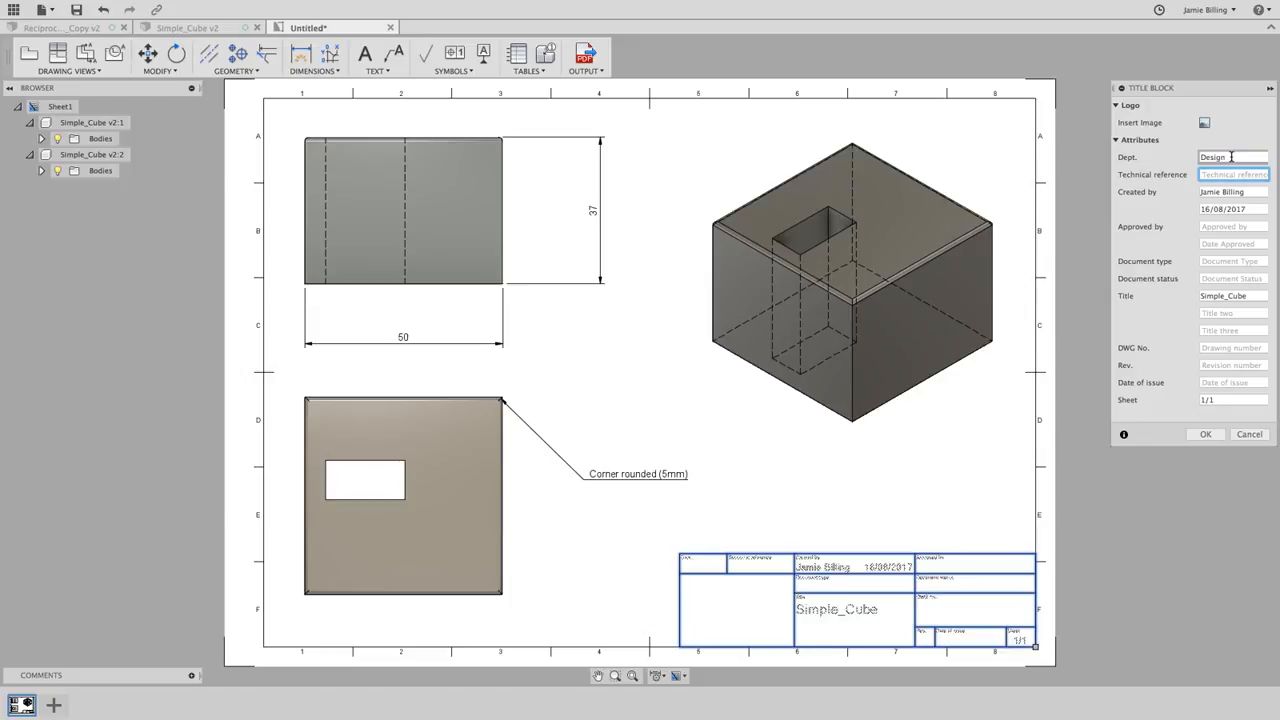
{"action": "key", "text": "Tab"}
{"action": "key", "text": "Tab"}
{"action": "key", "text": "Tab"}
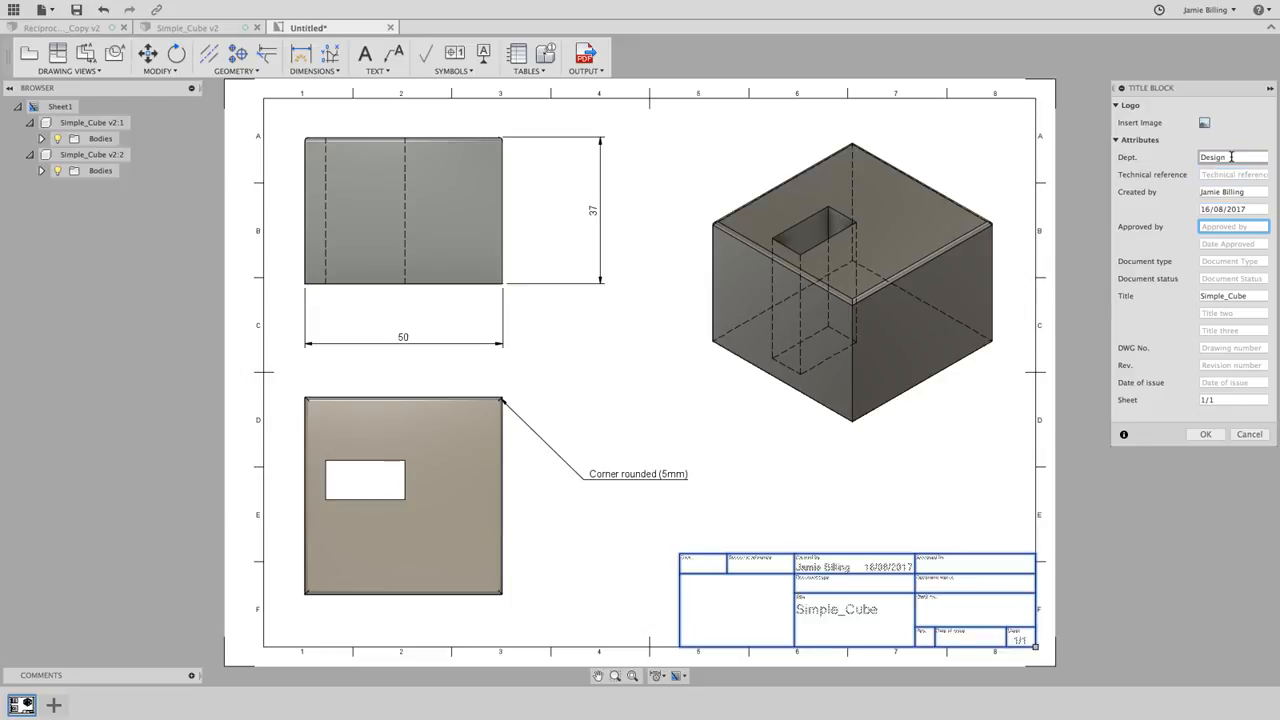
{"action": "key", "text": "Tab"}
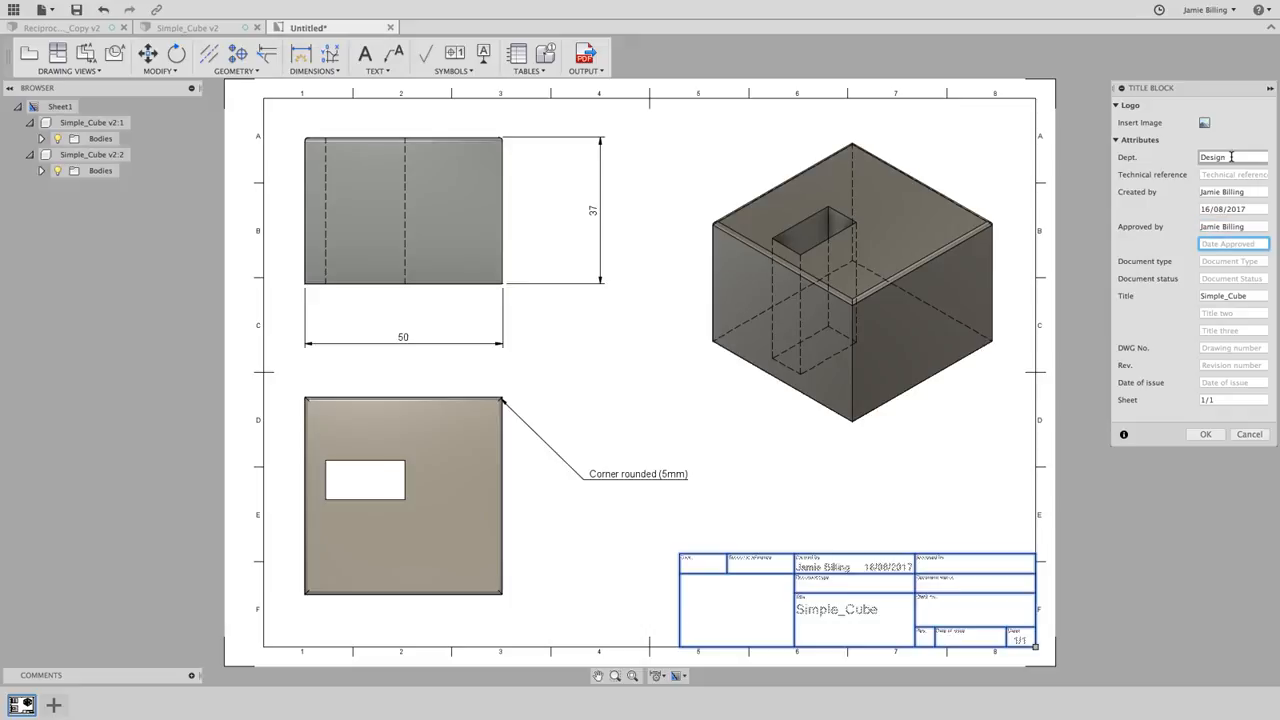
{"action": "key", "text": "Tab"}
{"action": "key", "text": "Tab"}
{"action": "type", "text": "C"}
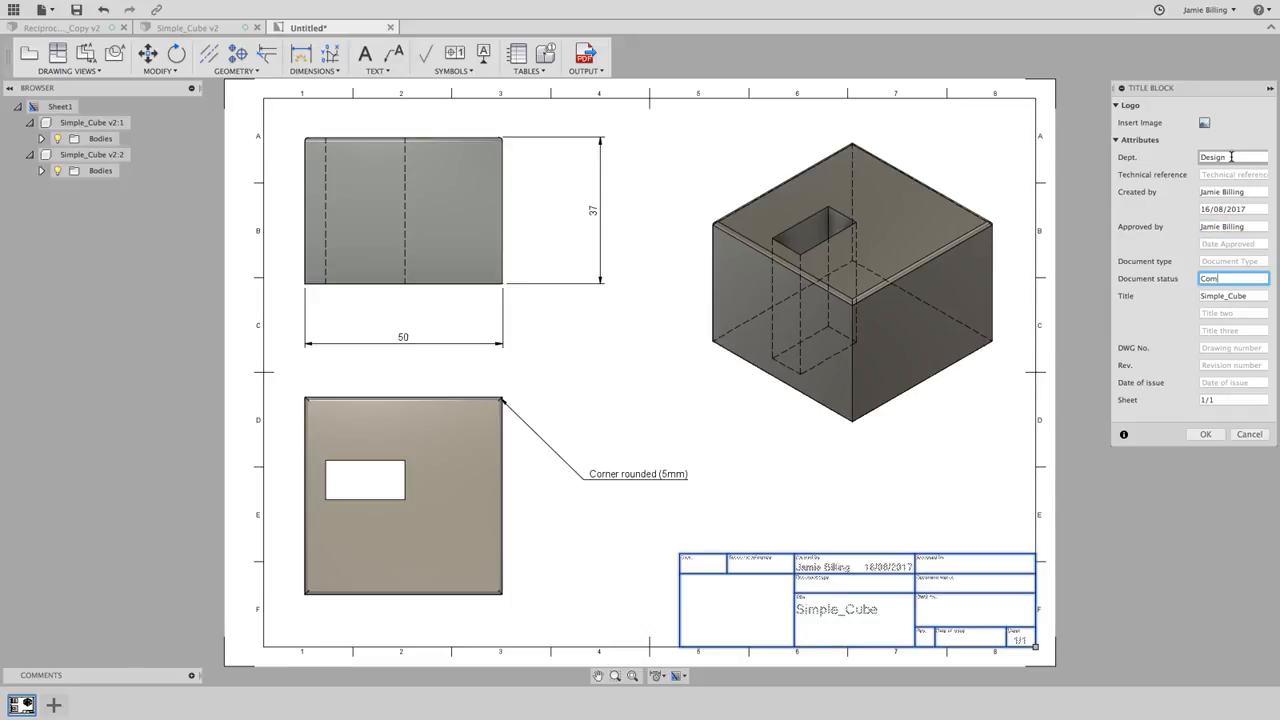
{"action": "type", "text": "omplete"}
{"action": "key", "text": "Tab"}
{"action": "key", "text": "Tab"}
{"action": "key", "text": "Tab"}
{"action": "key", "text": "Tab"}
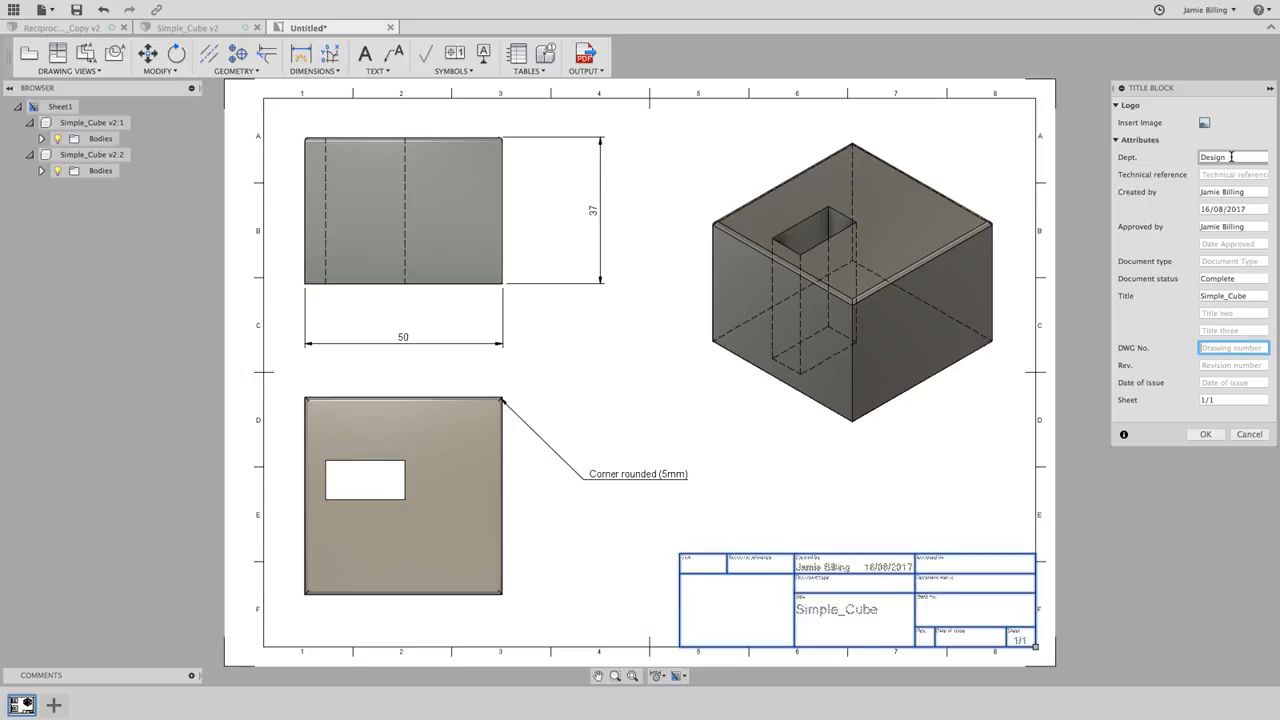
{"action": "type", "text": "001"}
{"action": "left_click", "coordinate": [1205, 434]}
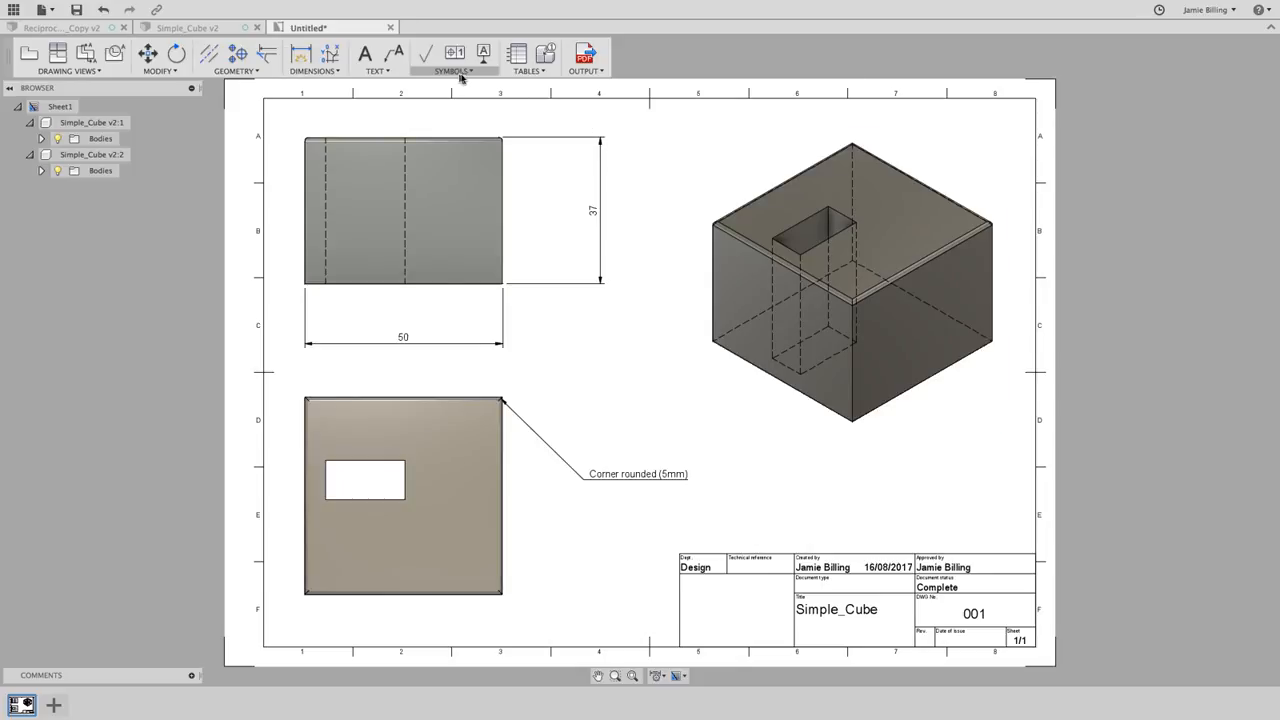
- Save the drawing as 'Simple_Cube Drawing' and hide the Data Panel
{"action": "left_click", "coordinate": [583, 72]}
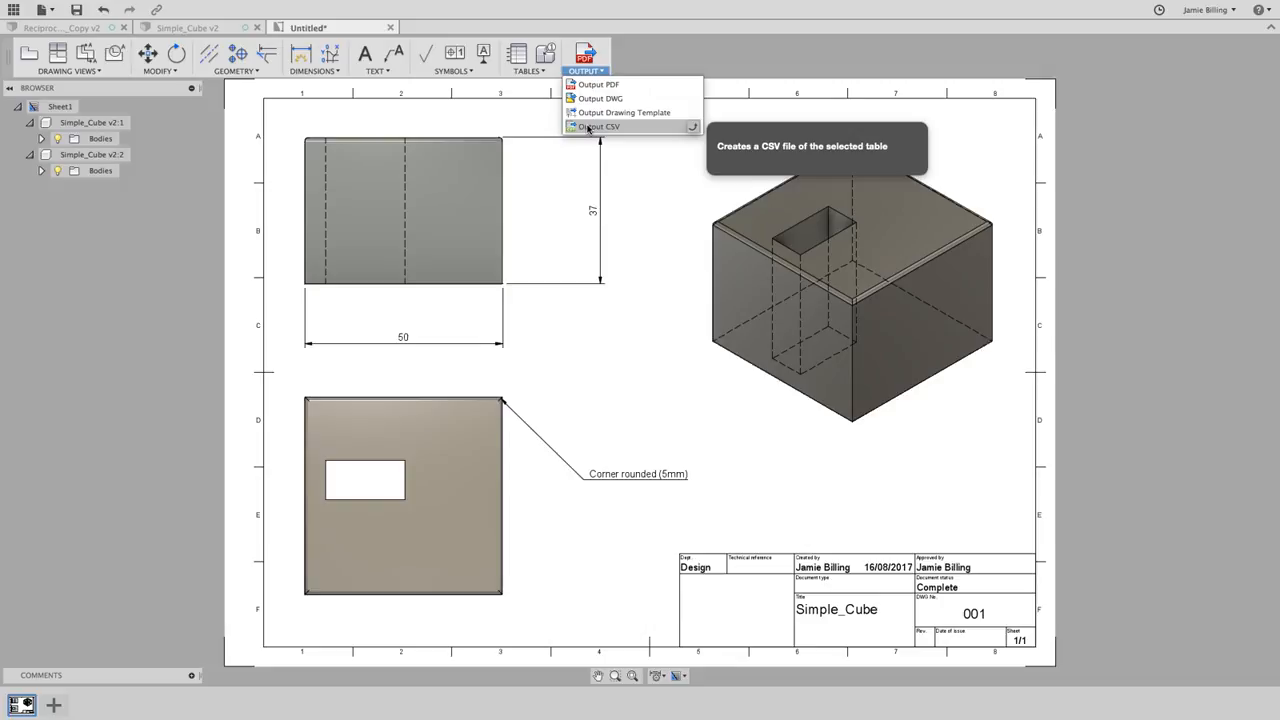
{"action": "left_click", "coordinate": [586, 74]}
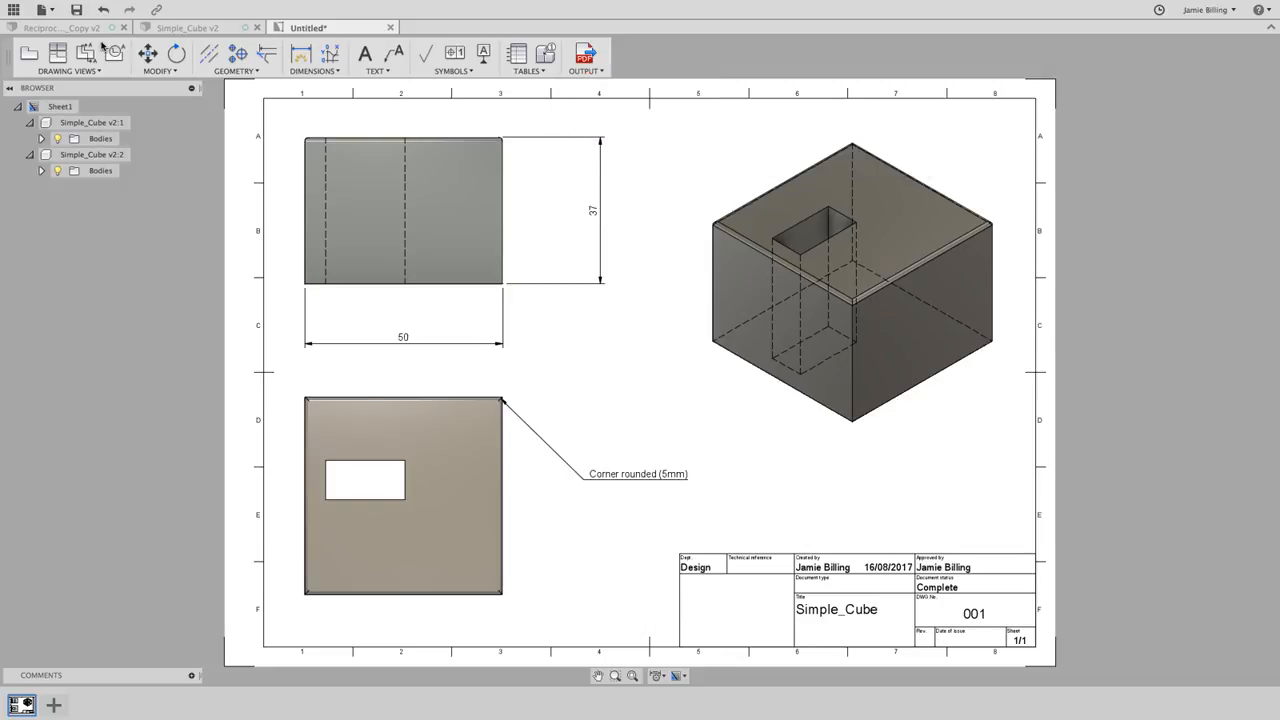
{"action": "left_click", "coordinate": [76, 12]}
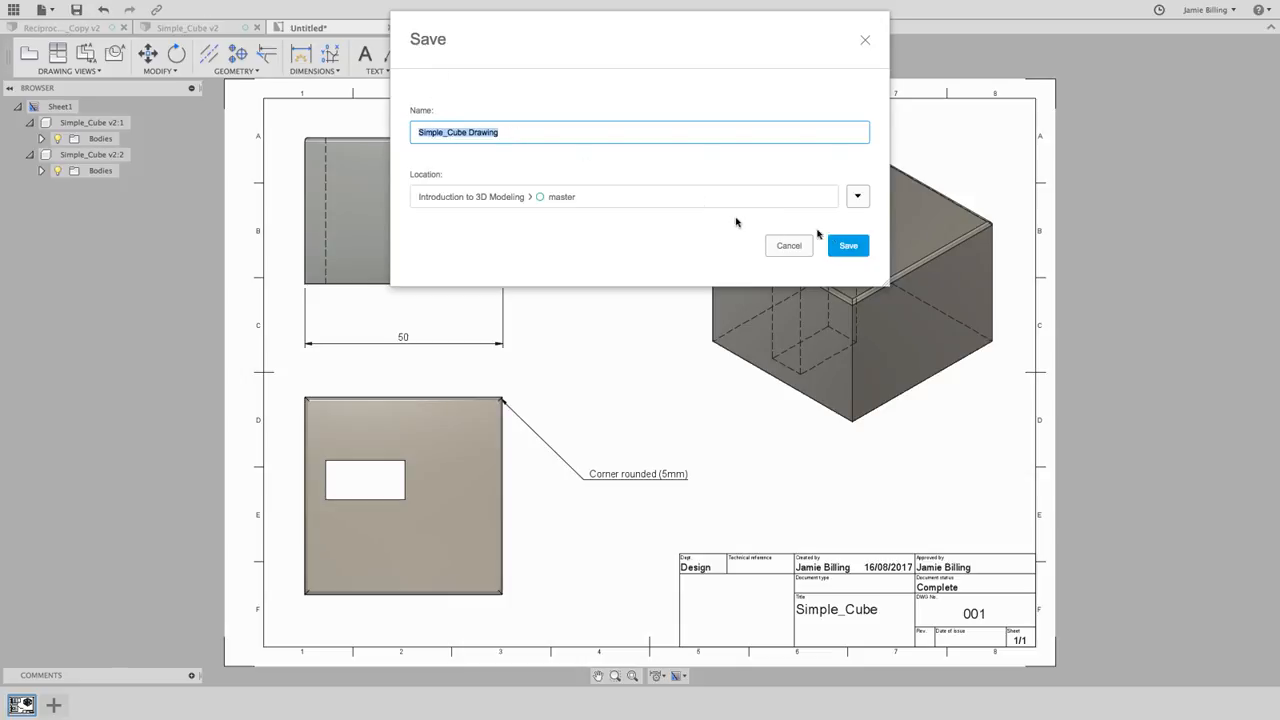
{"action": "left_click", "coordinate": [848, 245]}
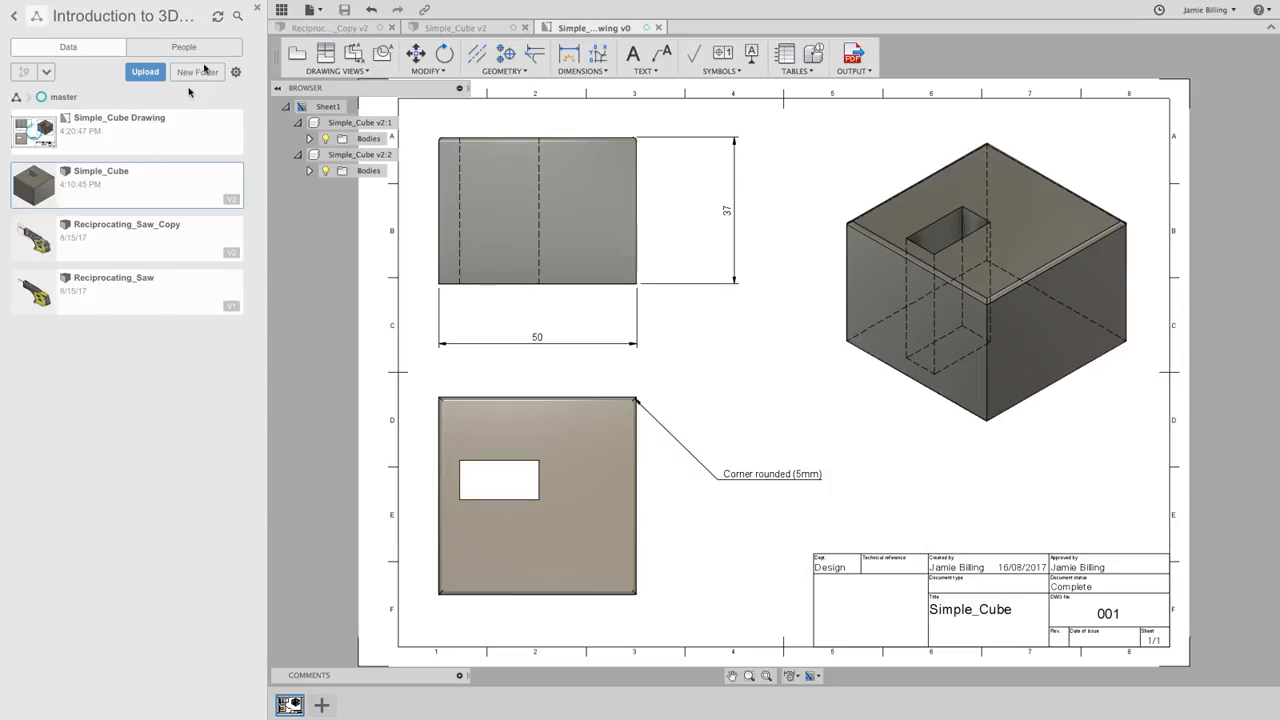
{"action": "left_click", "coordinate": [282, 9]}
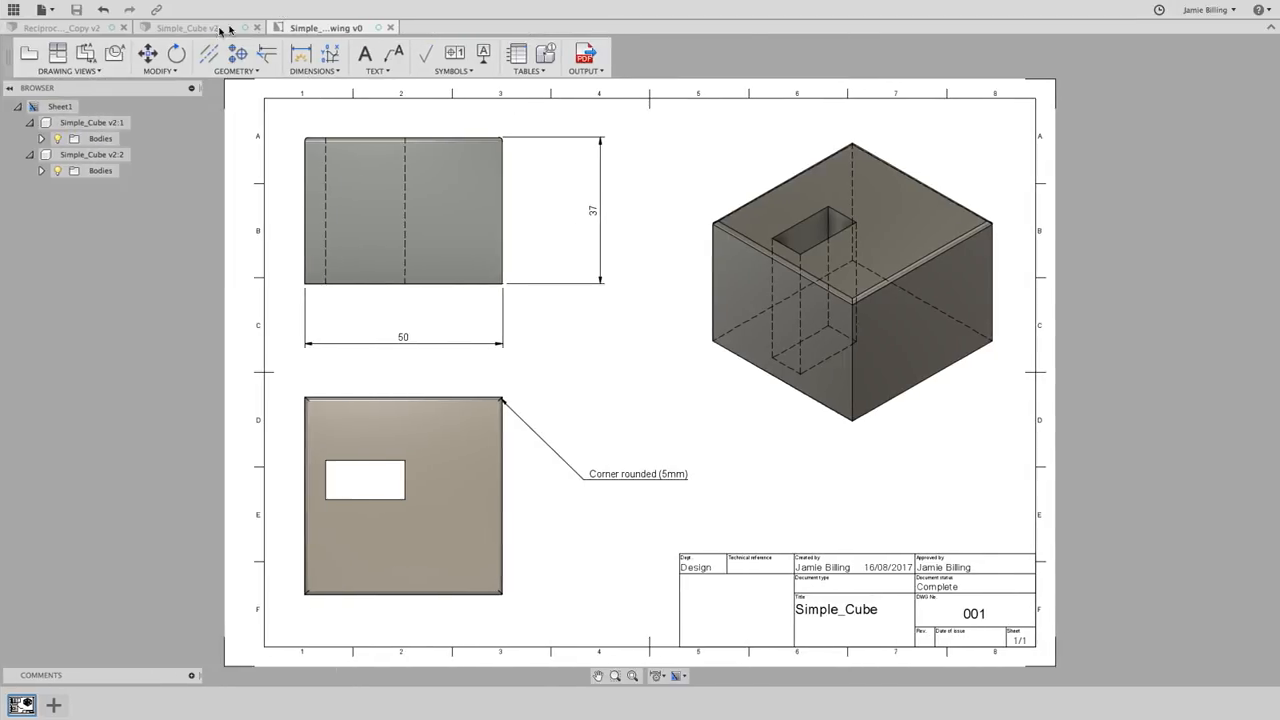